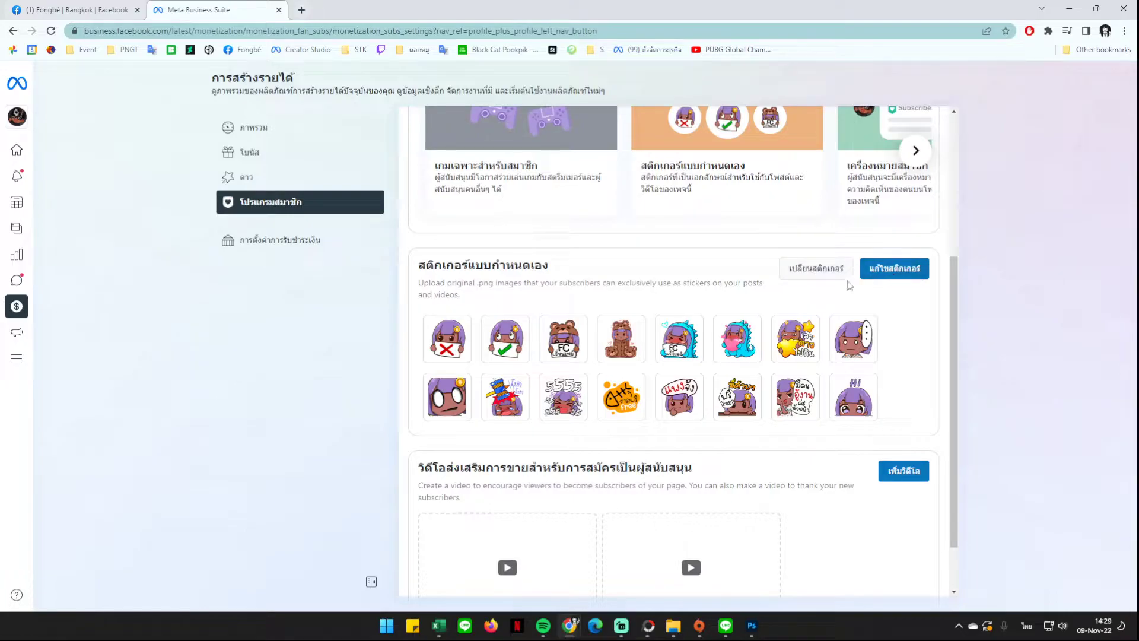
Step: Start replacing the page's custom stickers and upload F01.png through F16.png from the STK - Copy folder
click(817, 269)
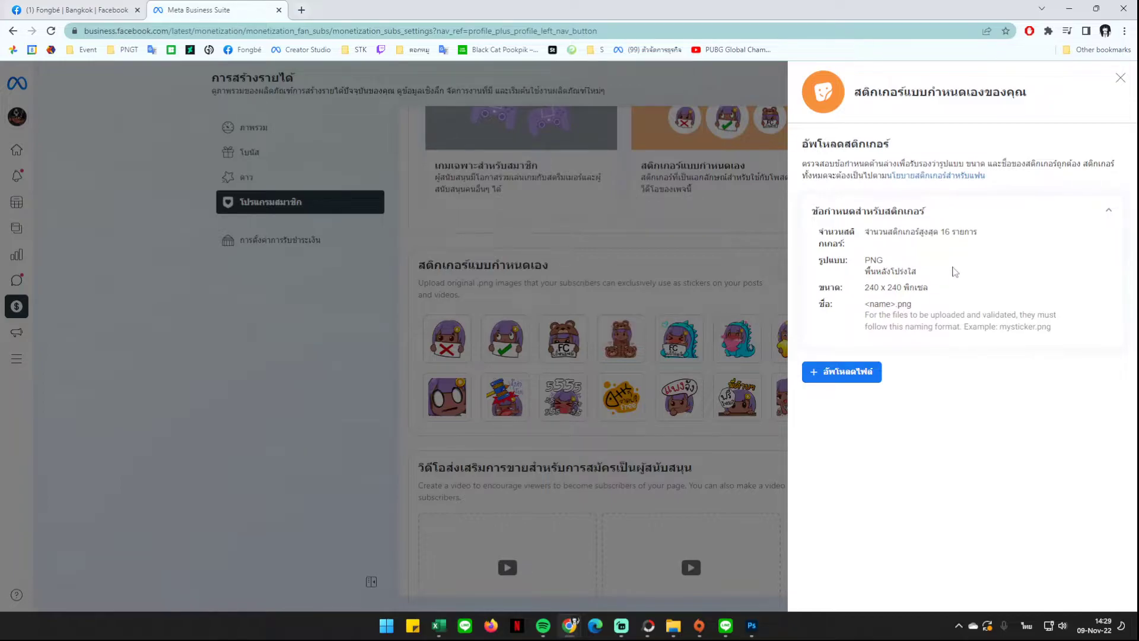
click(842, 372)
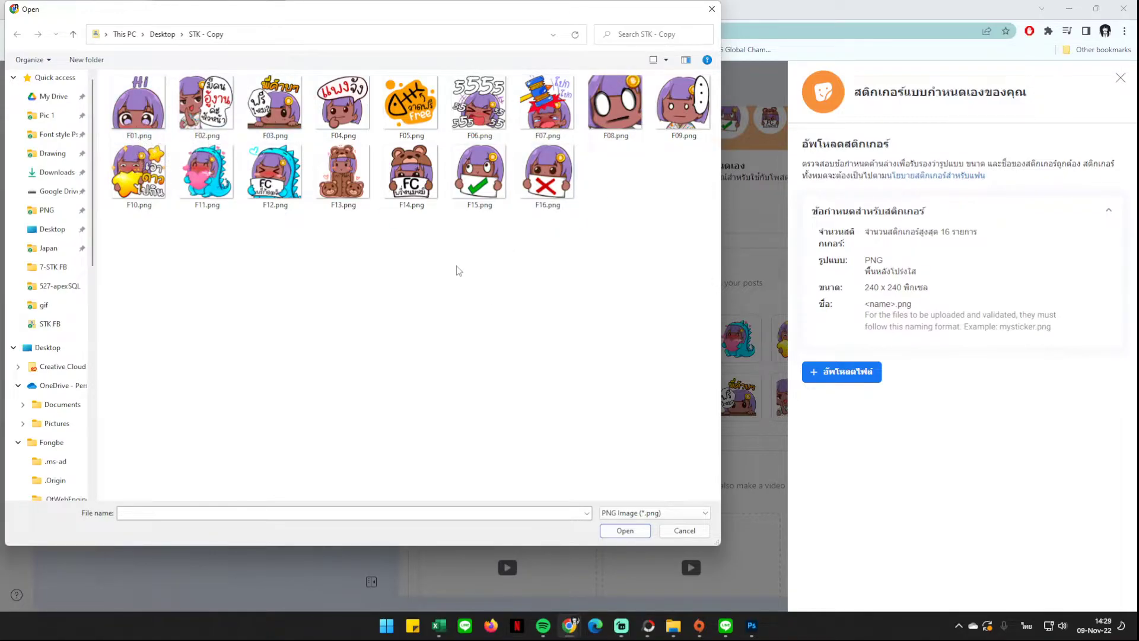
click(139, 104)
shift+click(552, 198)
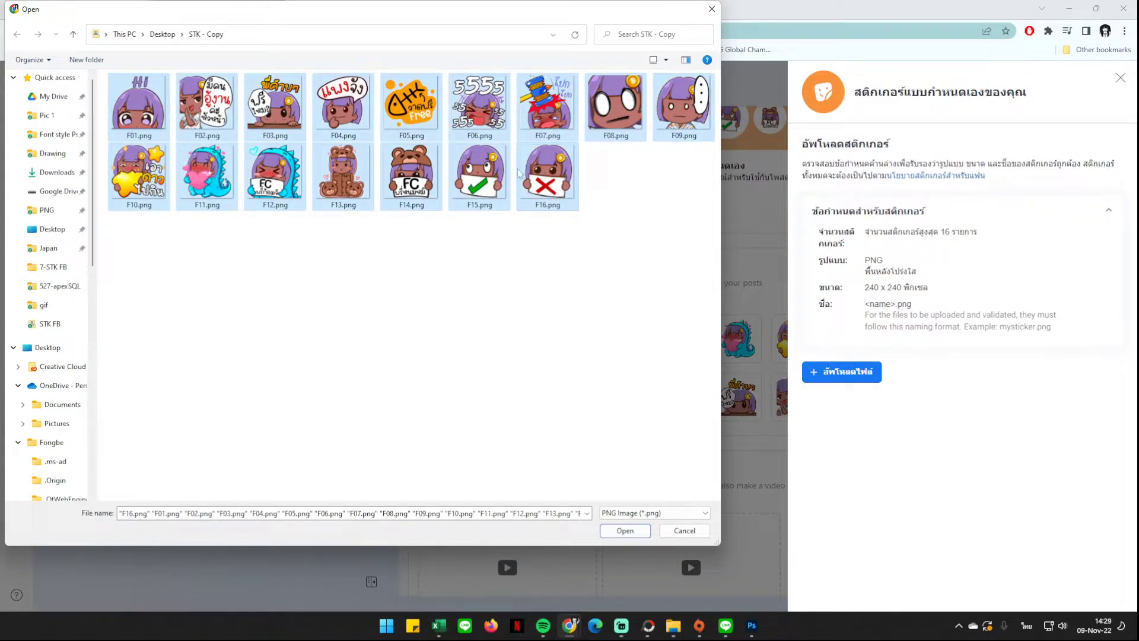
click(625, 531)
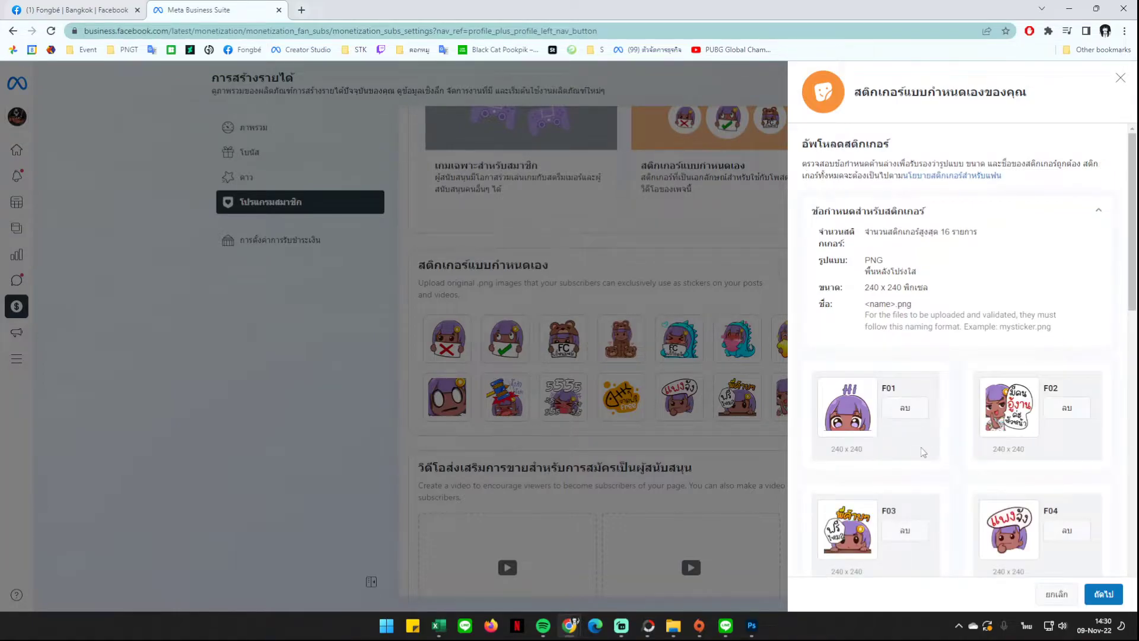
Step: Check the images, names and sizes of the uploaded stickers F01 to F16
scroll(923, 457, down, 6)
scroll(918, 464, down, 8)
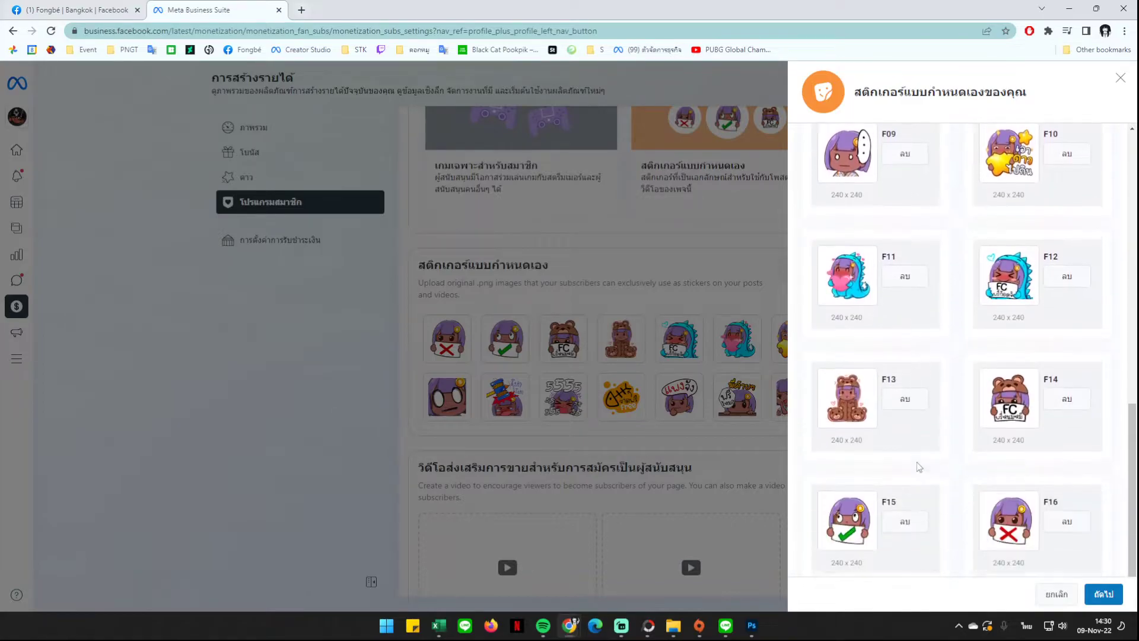
scroll(926, 493, up, 6)
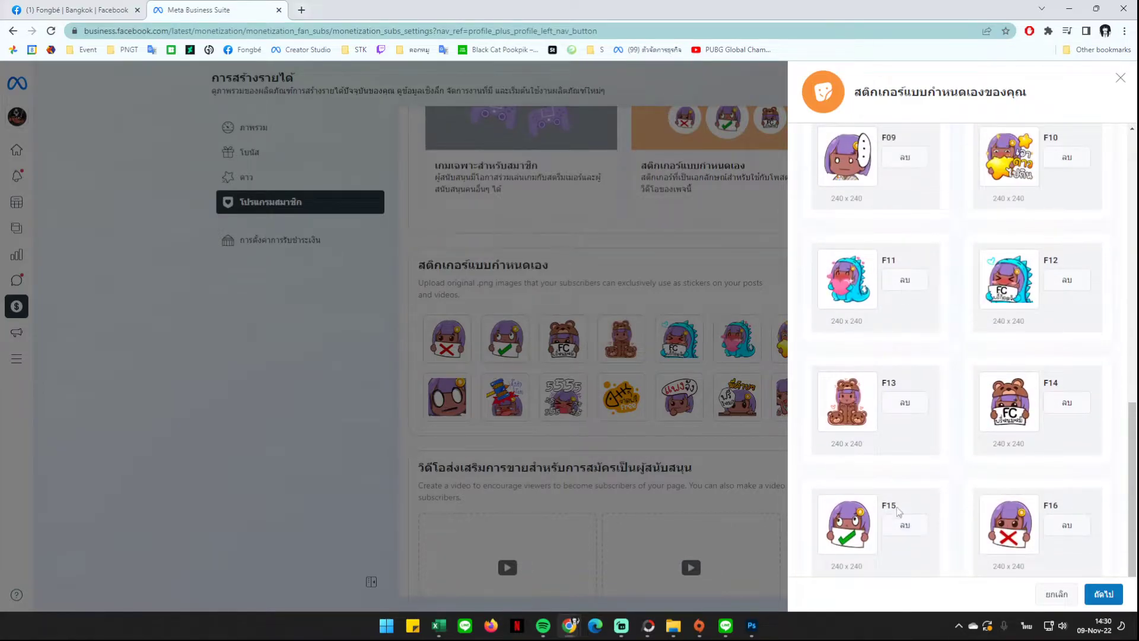
scroll(907, 500, up, 5)
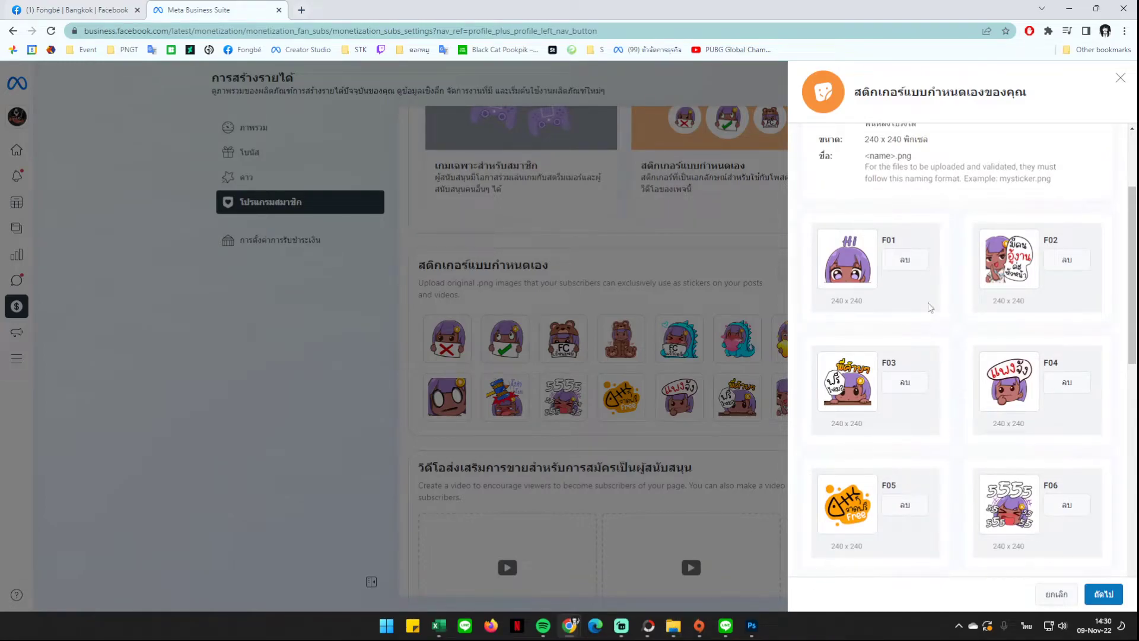
scroll(911, 352, up, 3)
scroll(911, 351, down, 15)
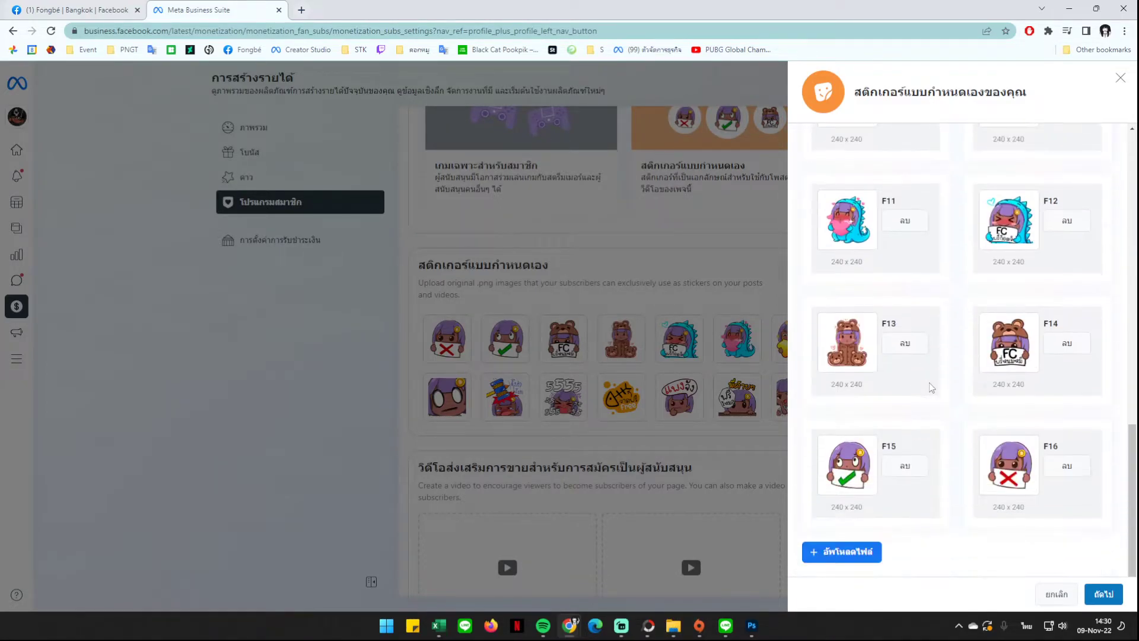
click(850, 553)
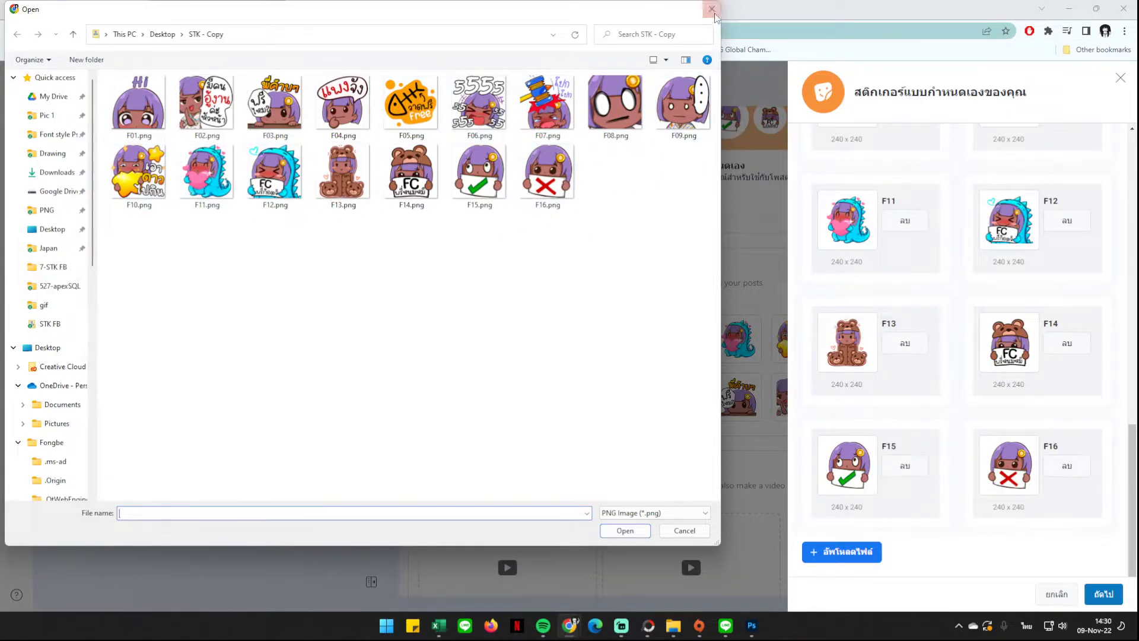
scroll(1011, 409, up, 5)
scroll(999, 426, down, 5)
click(718, 12)
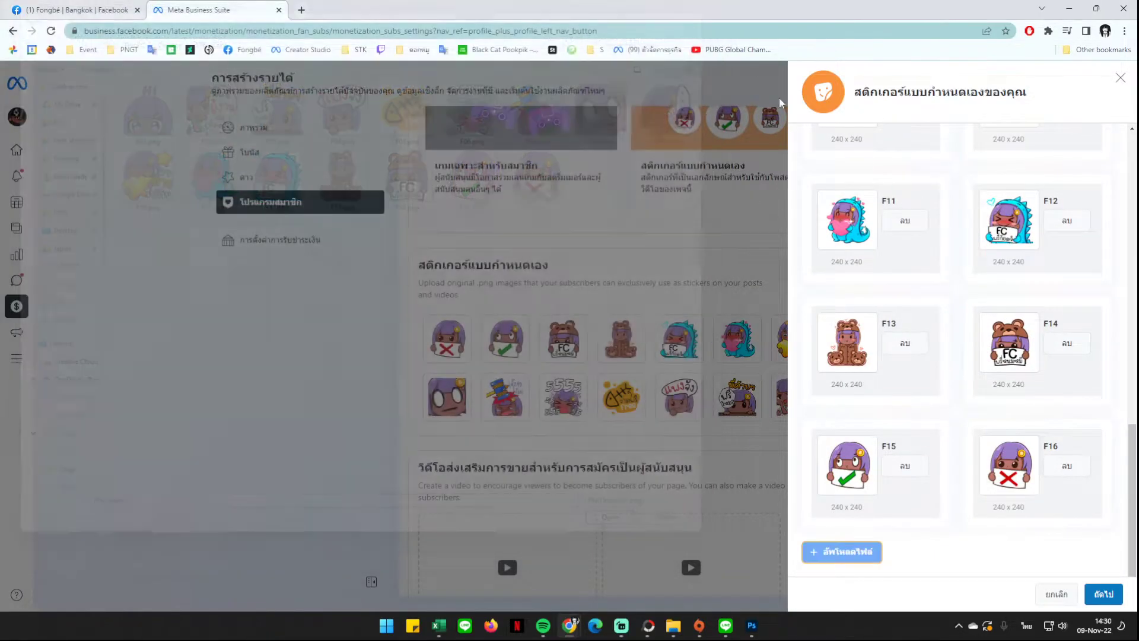
Step: Choose the second sticker as the cover, agree to Facebook's fan sticker policy and submit the set for review
click(1098, 594)
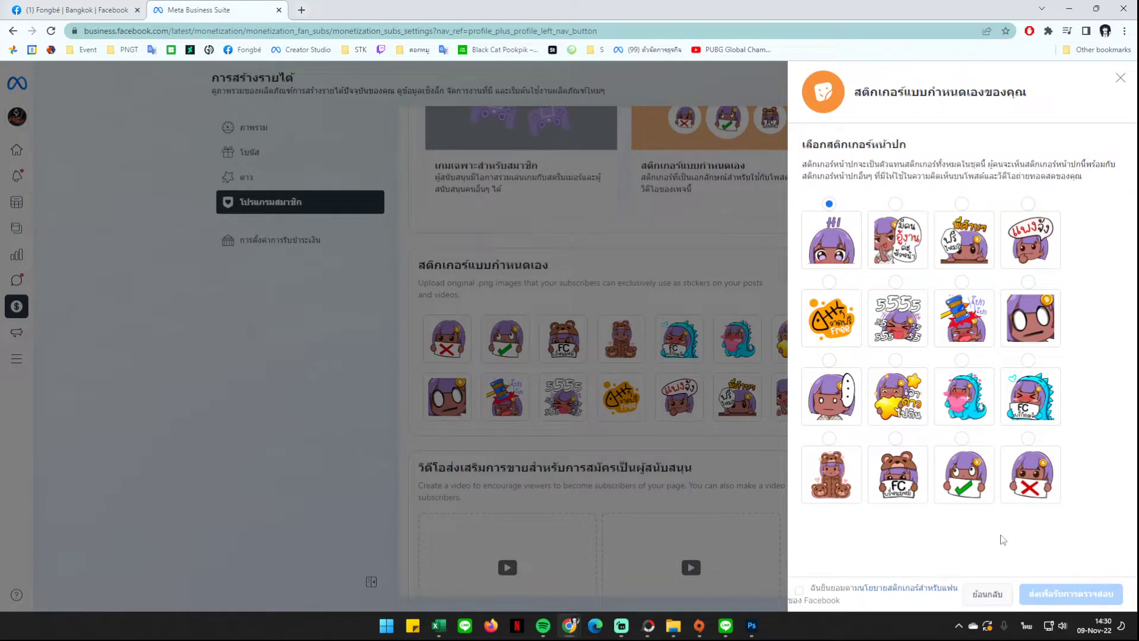
click(804, 591)
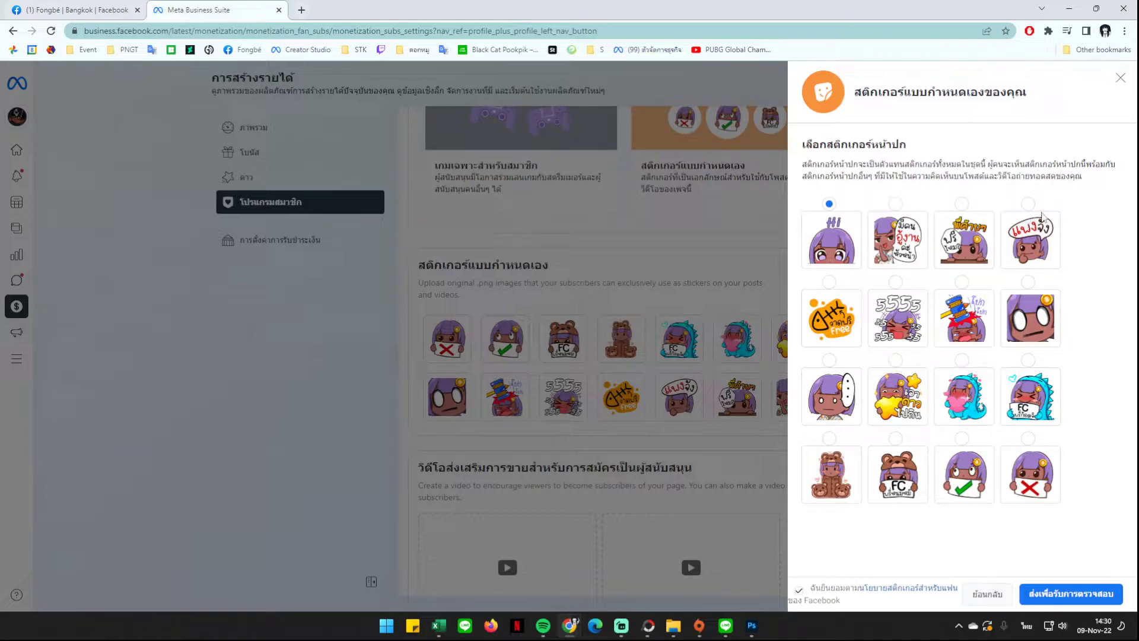
click(895, 204)
click(1062, 593)
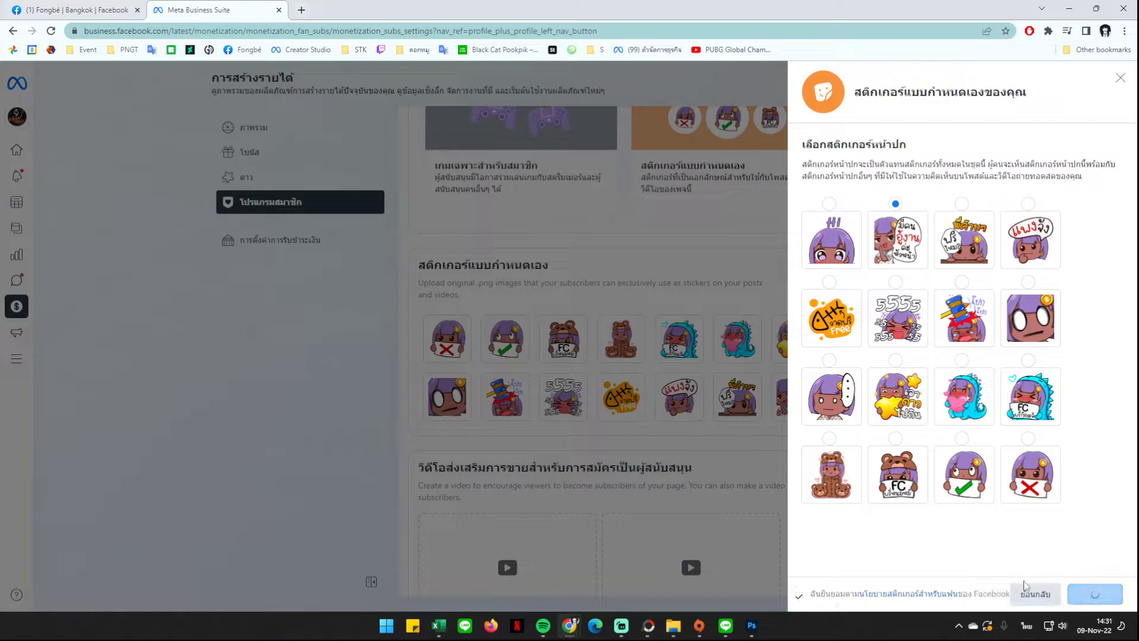
Step: Open the Facebook page in a new browser tab and bring up its custom stickers in a post's comment field
click(301, 9)
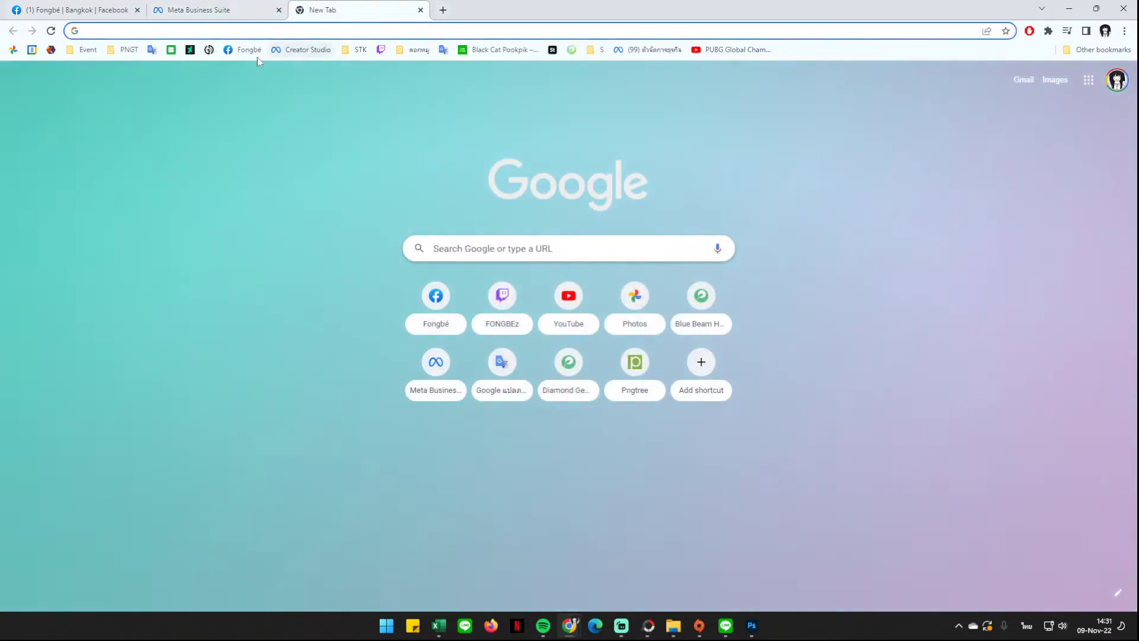
click(245, 50)
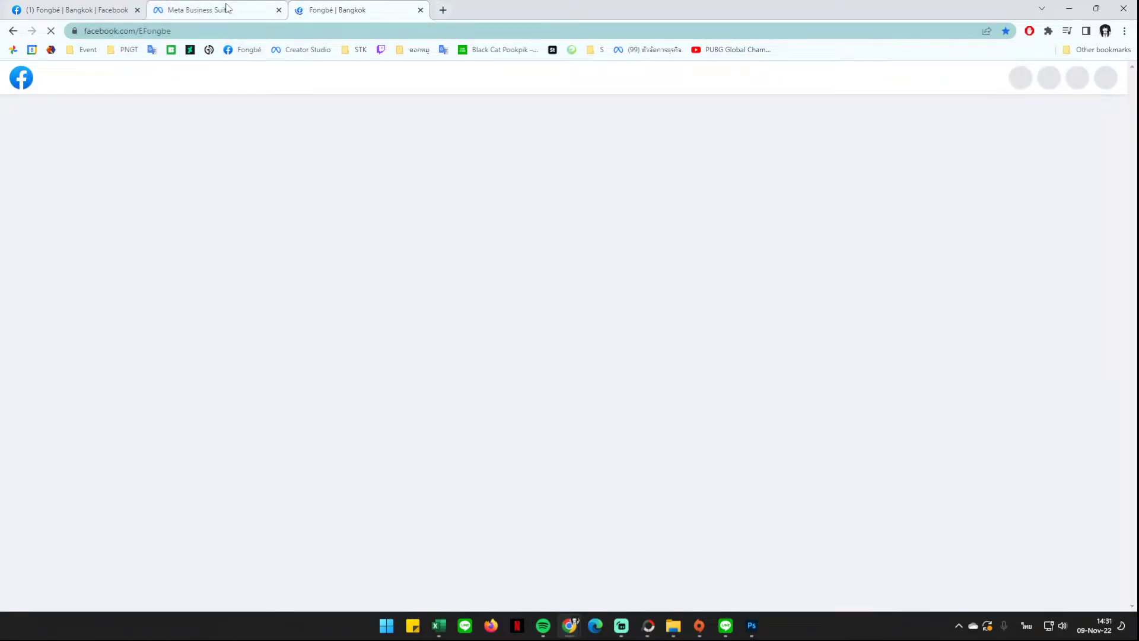
click(225, 9)
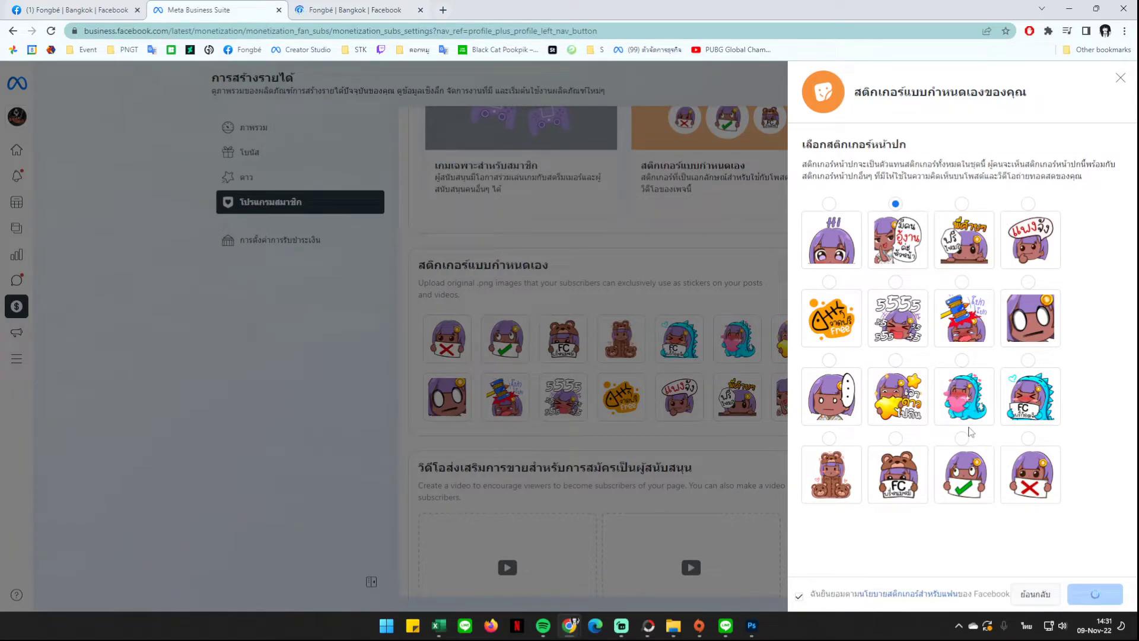
click(380, 11)
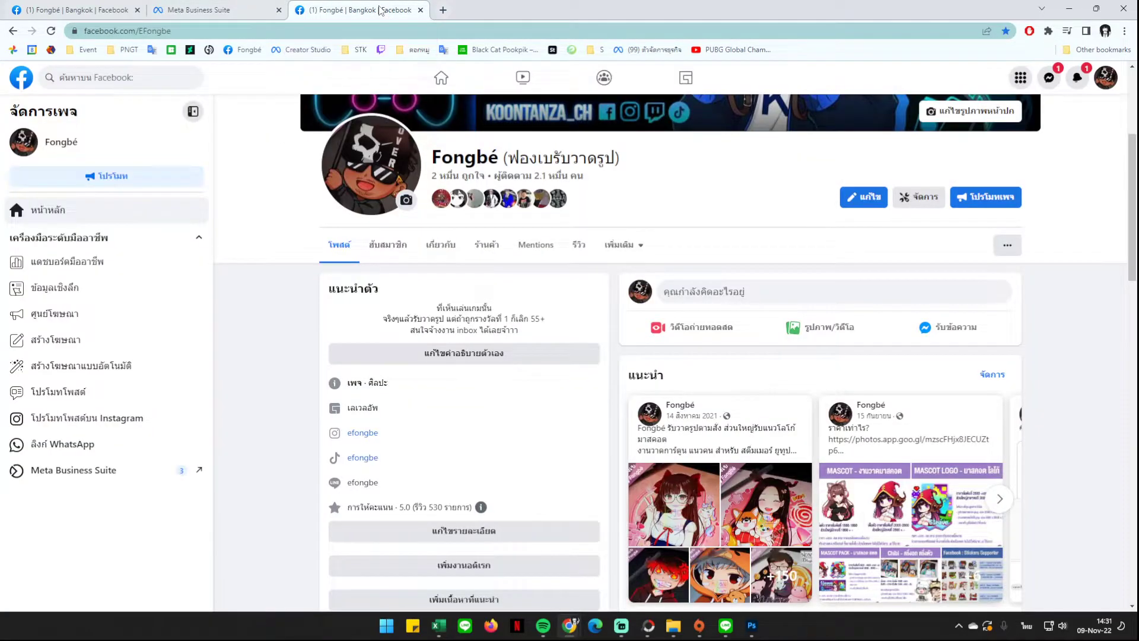
scroll(808, 411, down, 10)
scroll(809, 411, down, 2)
click(1002, 423)
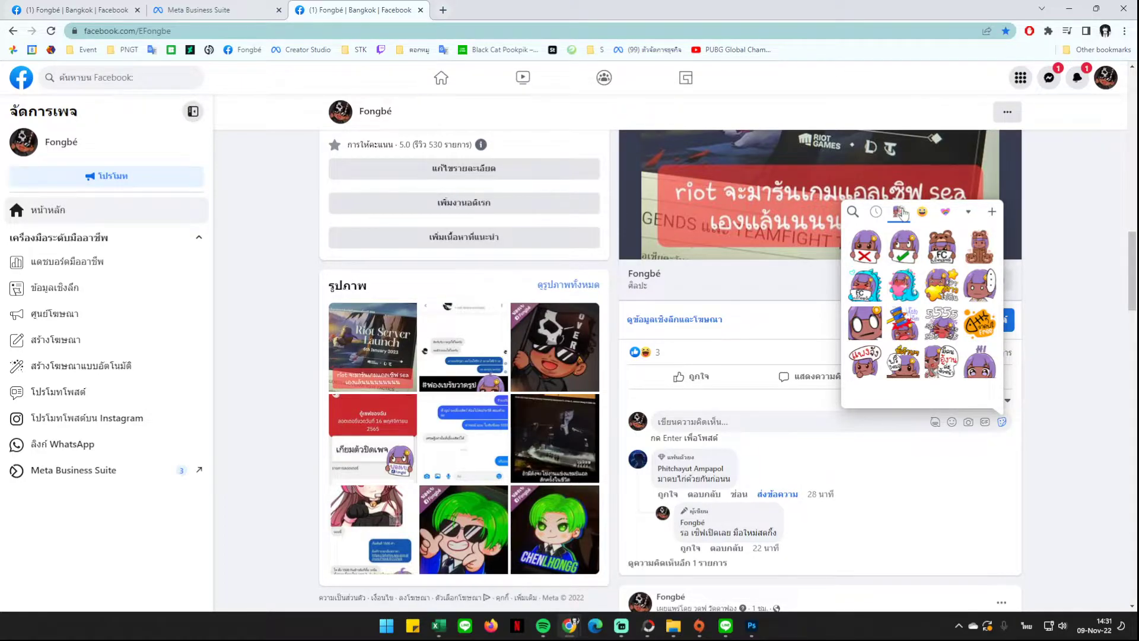
click(897, 218)
click(897, 216)
Step: Examine the order of the sticker files F01.png to F16.png in the desktop folder STK - Copy
mouse_move(673, 625)
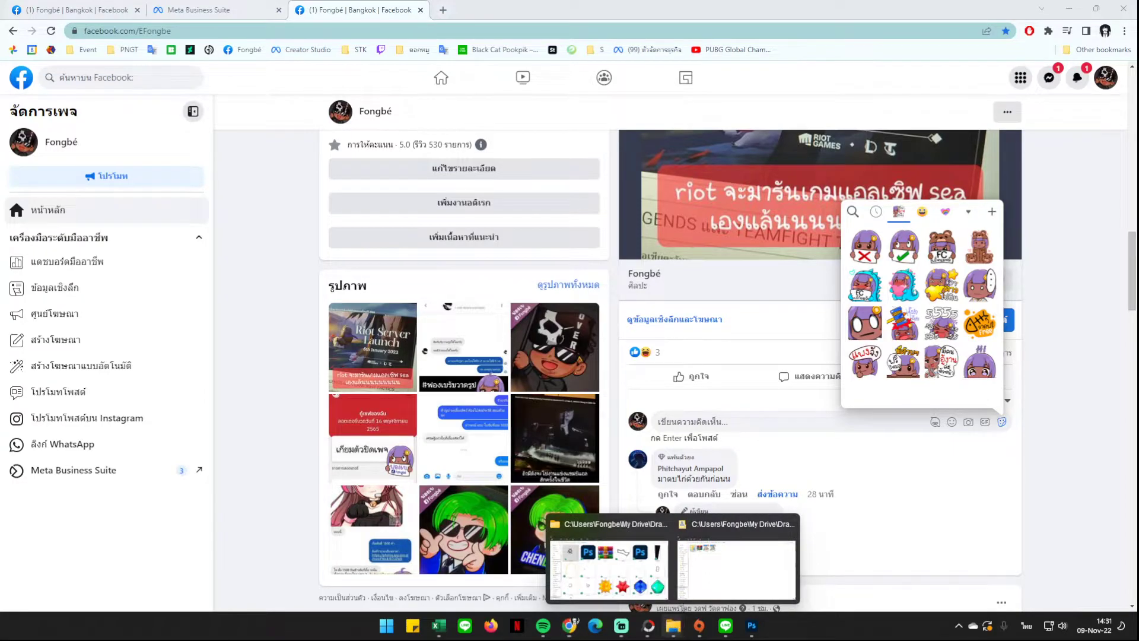
mouse_move(731, 578)
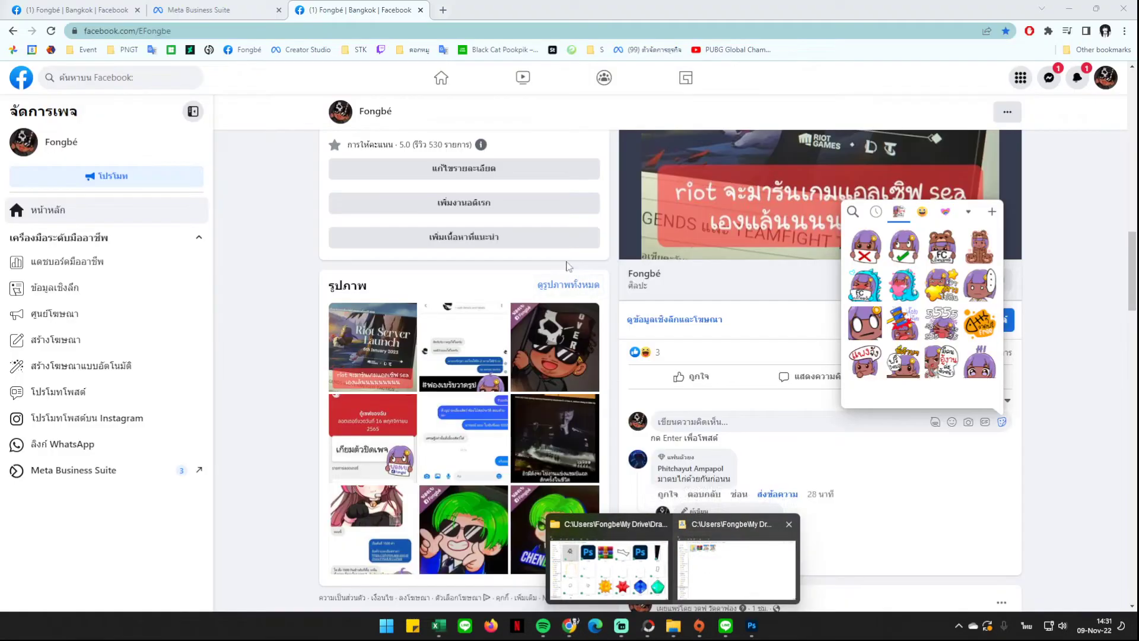
click(733, 573)
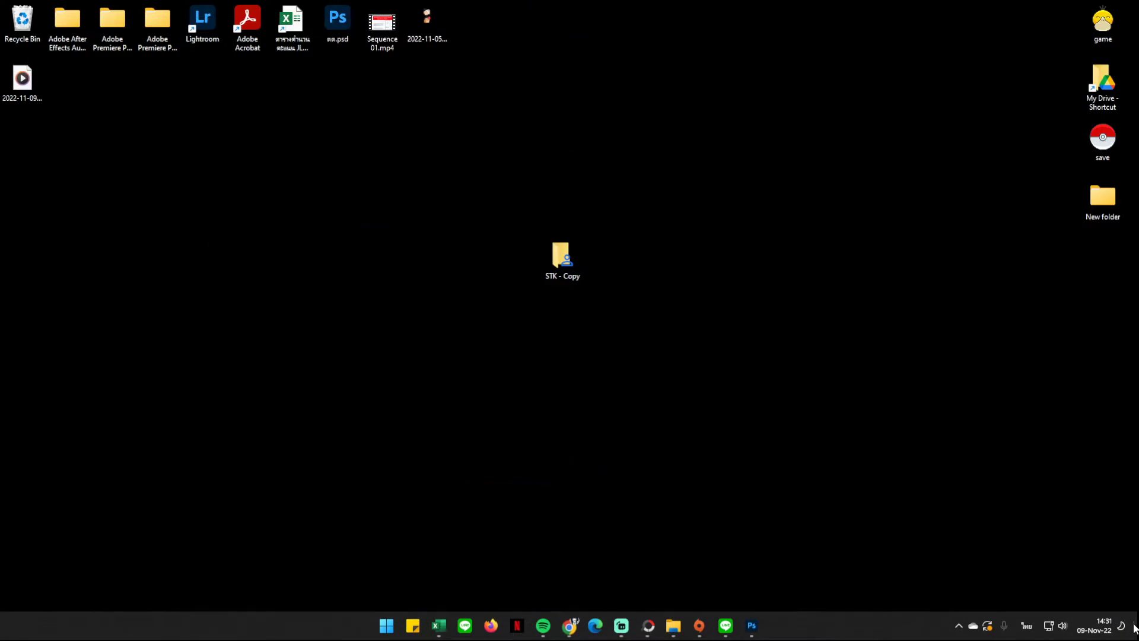
double_click(558, 269)
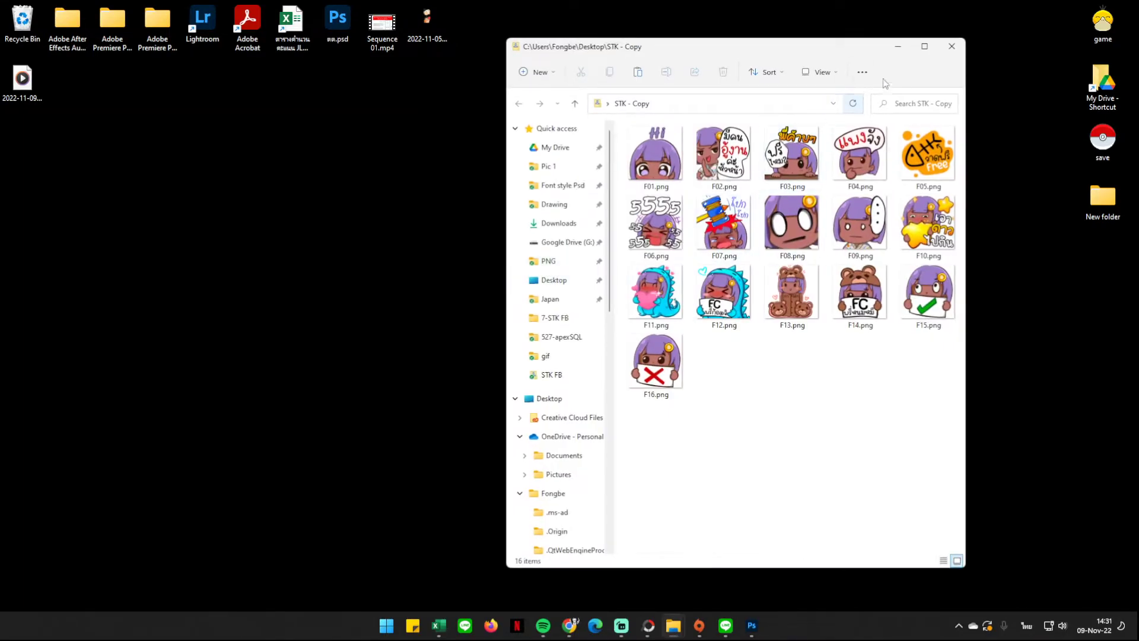
click(926, 45)
click(147, 135)
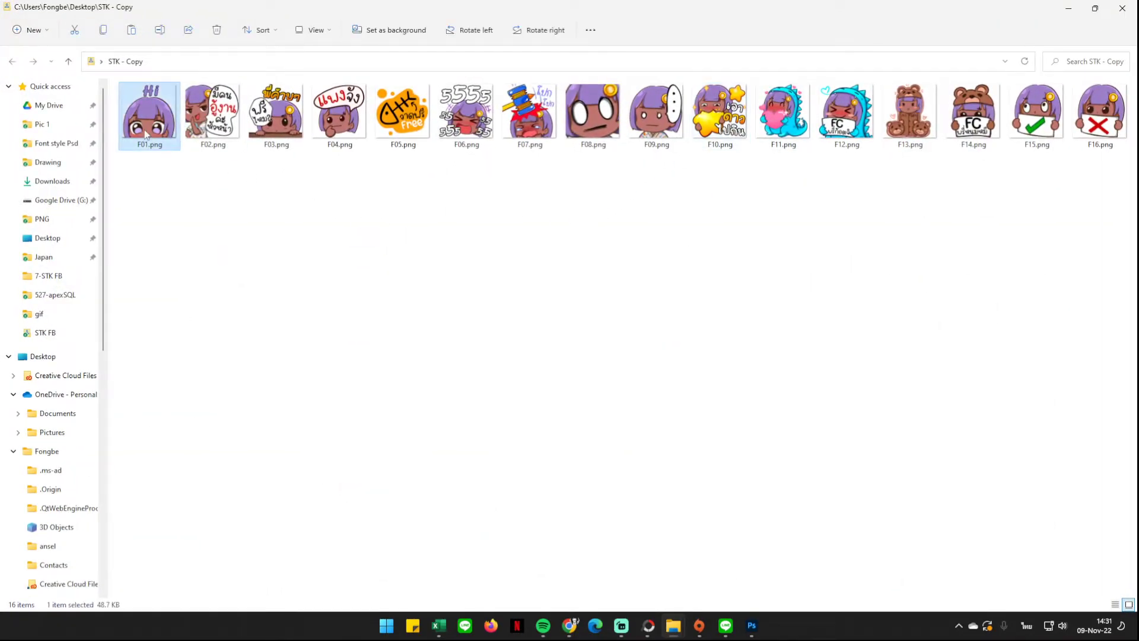
click(1091, 124)
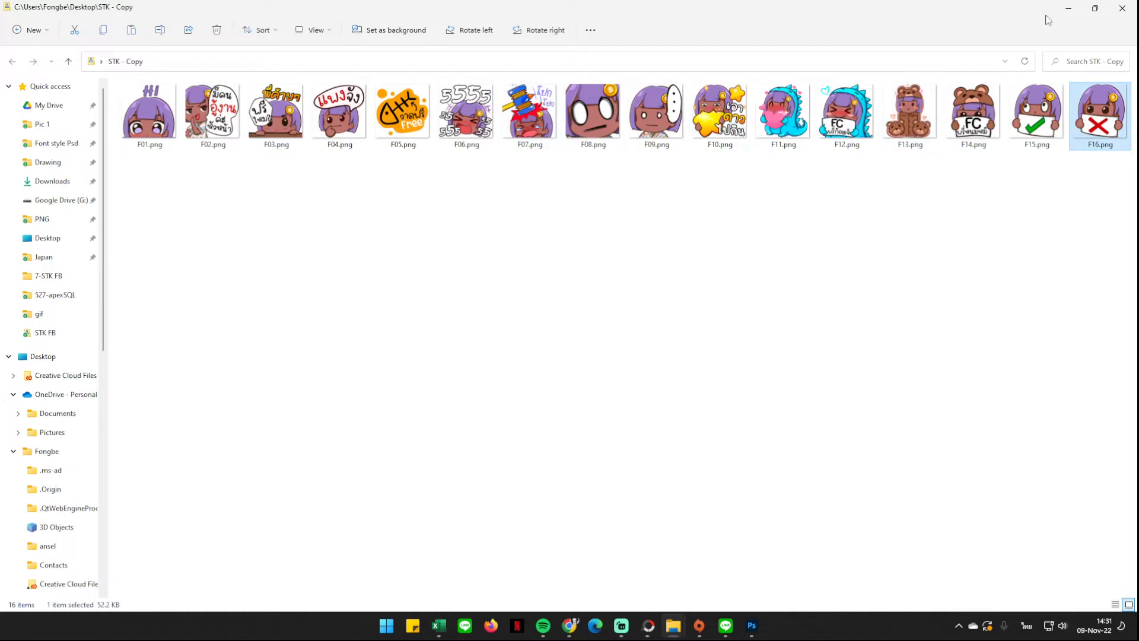
click(1068, 8)
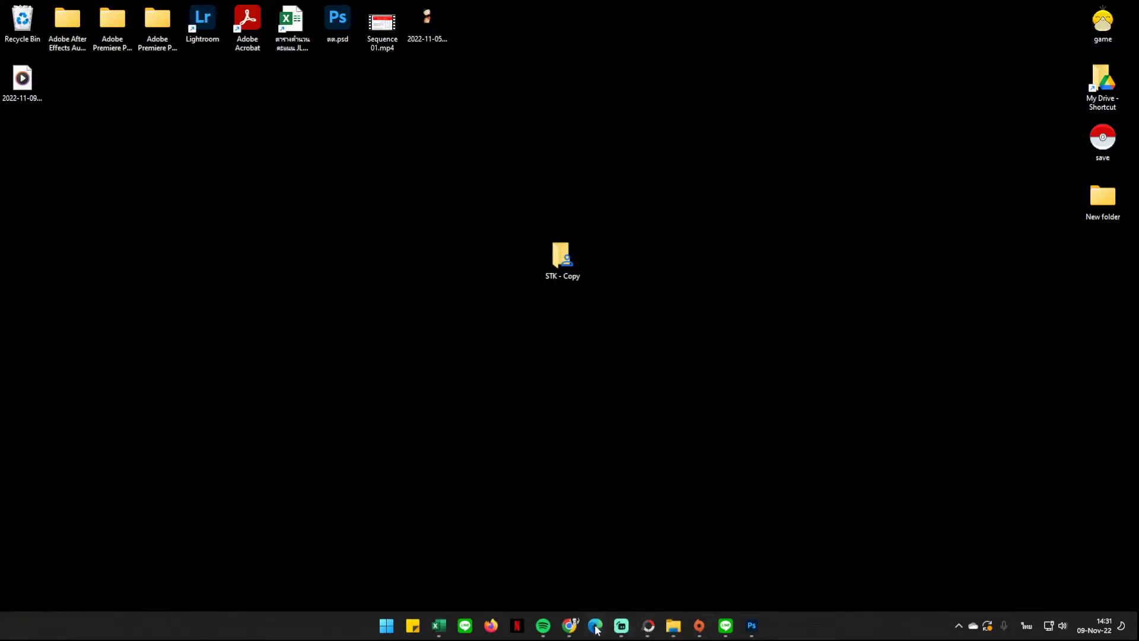
Step: Return to the browser and comment on the post with the blue dinosaur sticker holding a pink heart
mouse_move(569, 625)
click(602, 563)
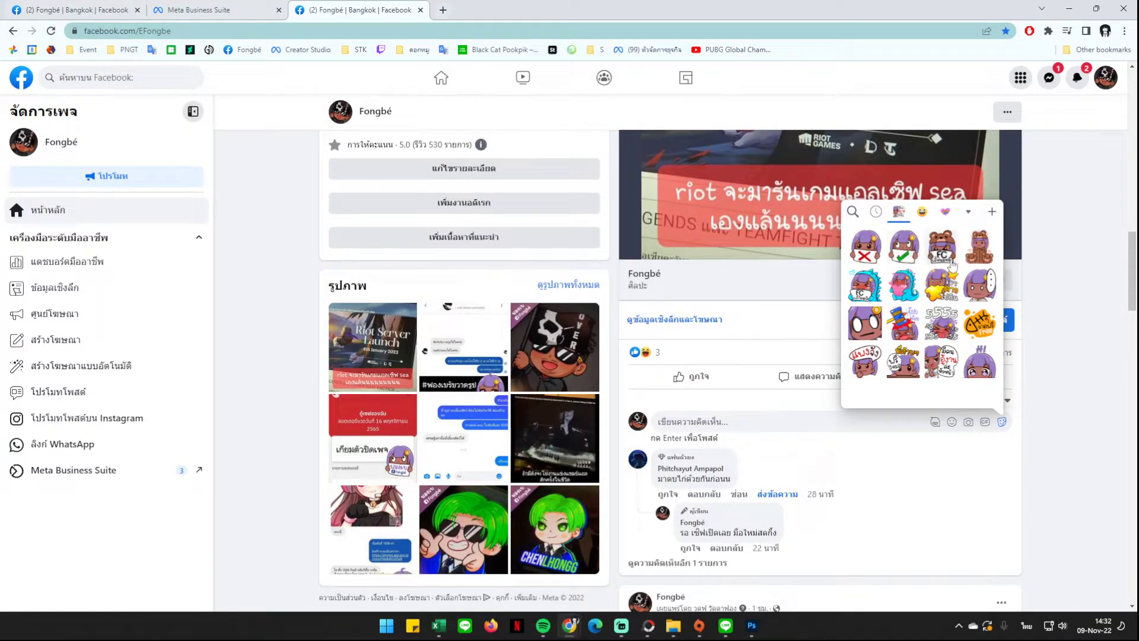
click(922, 337)
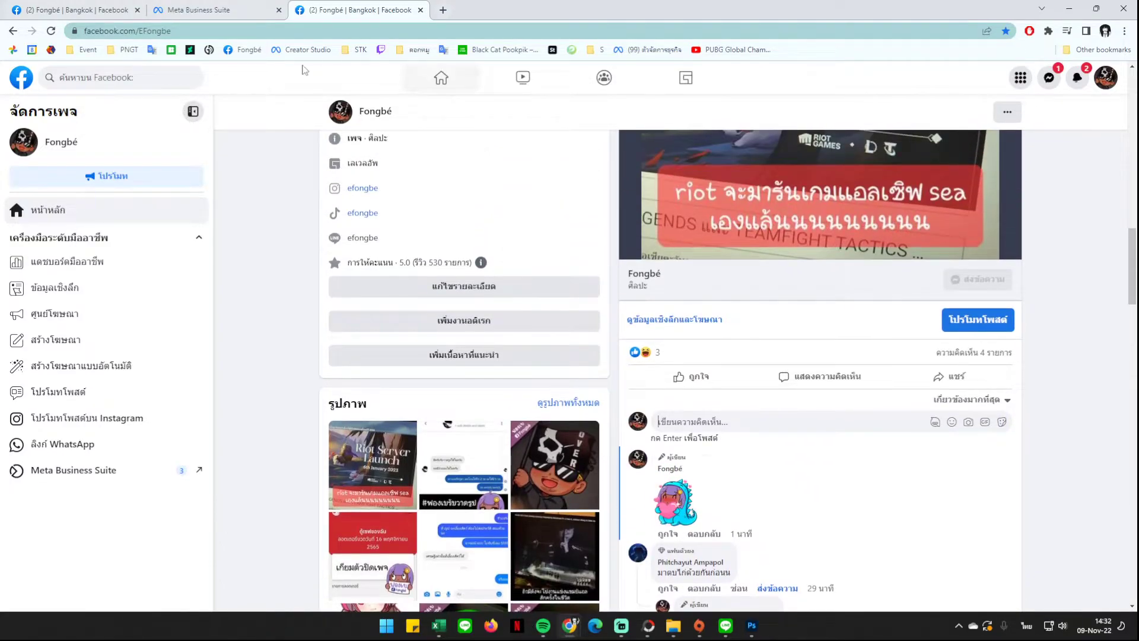
Step: Return to Meta Business Suite and close the cover sticker form to get back to the custom stickers section
click(238, 11)
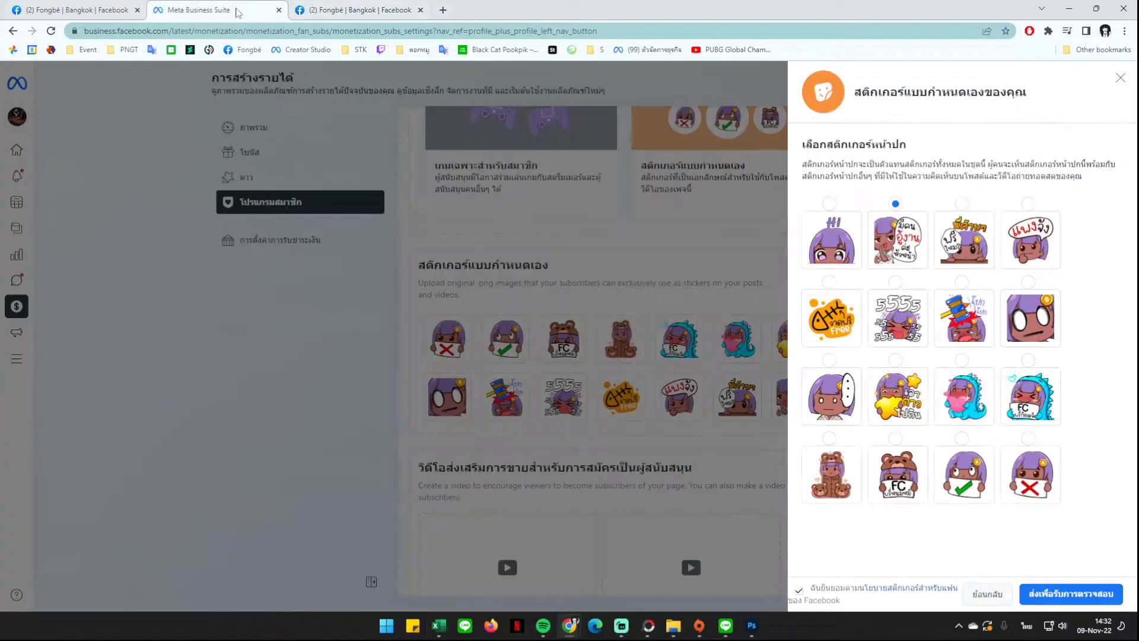
click(407, 287)
scroll(504, 356, down, 5)
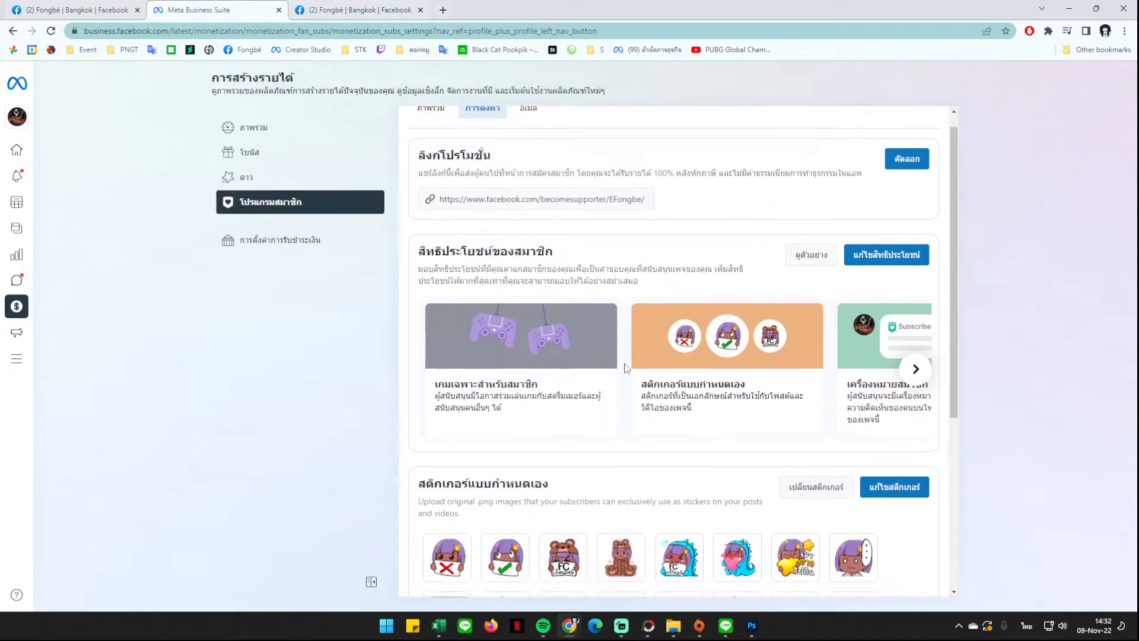
scroll(712, 309, up, 1)
Step: Try to replace the existing sticker F16 with the file F01.png and close the sticker editing form
click(893, 268)
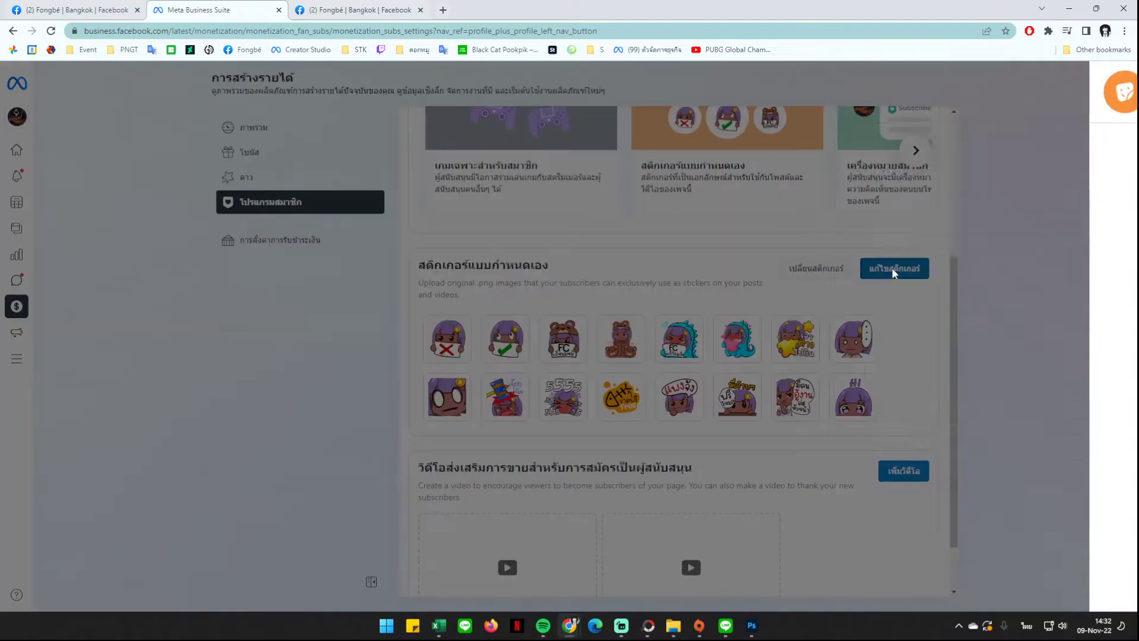
scroll(886, 312, down, 3)
scroll(881, 332, up, 3)
click(892, 257)
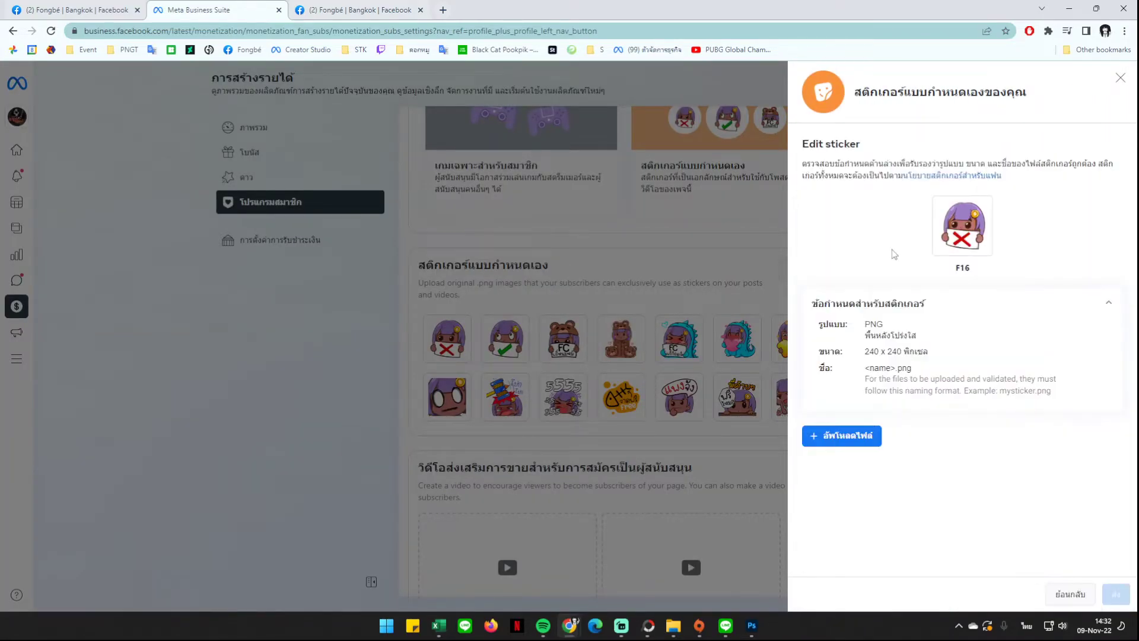
click(865, 437)
click(149, 118)
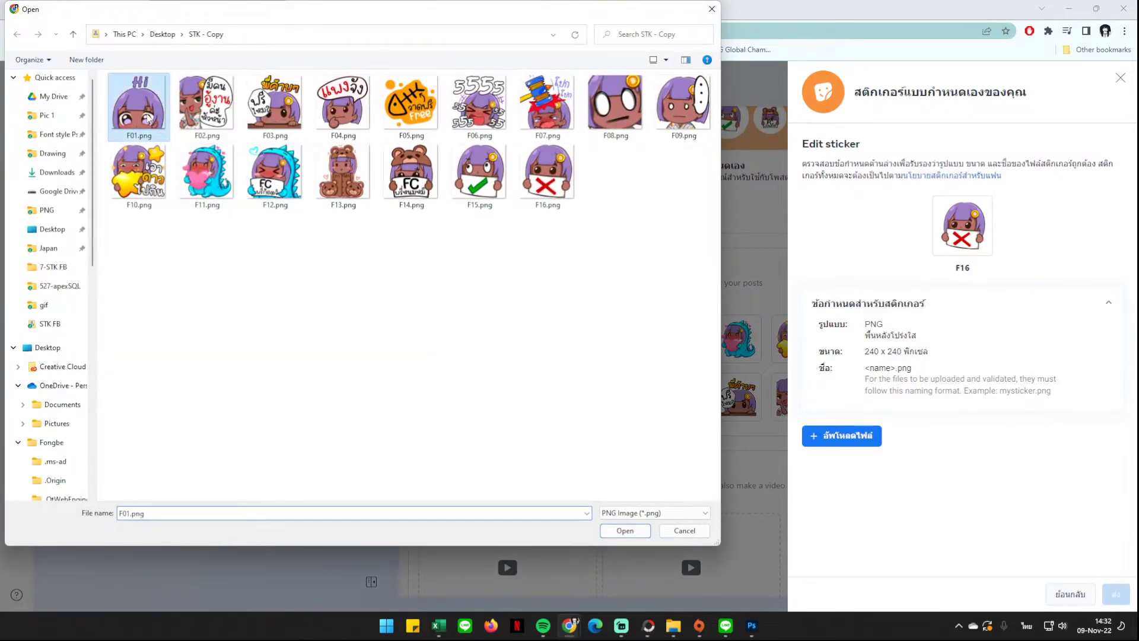
click(623, 531)
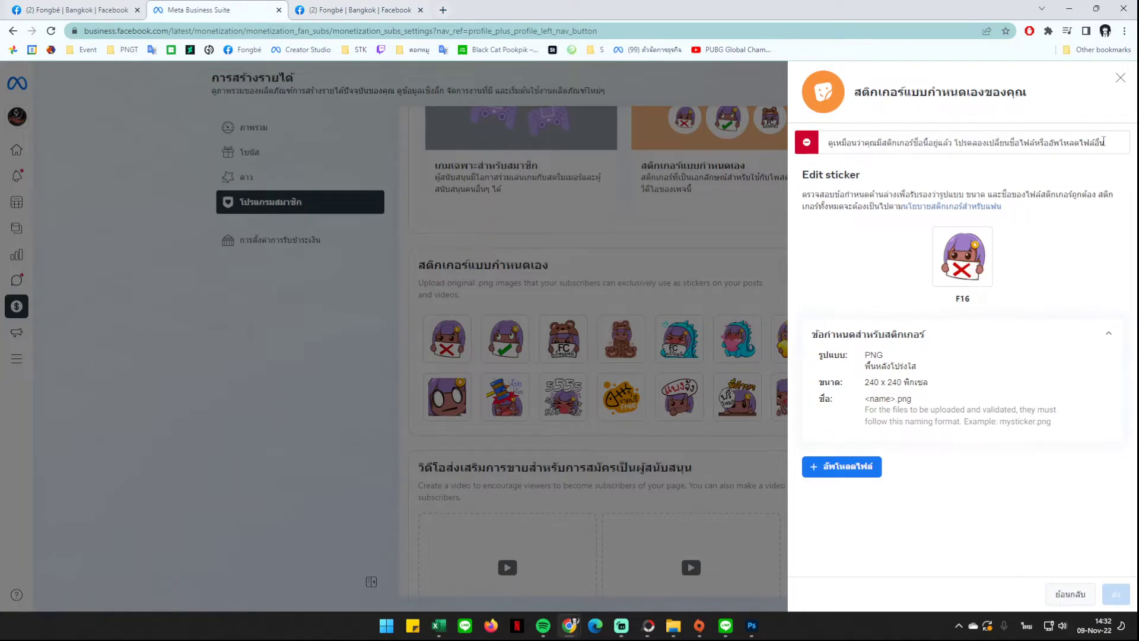
click(1120, 81)
Step: Switch to the STK - Copy folder in File Explorer and duplicate the file F01.png there
mouse_move(673, 625)
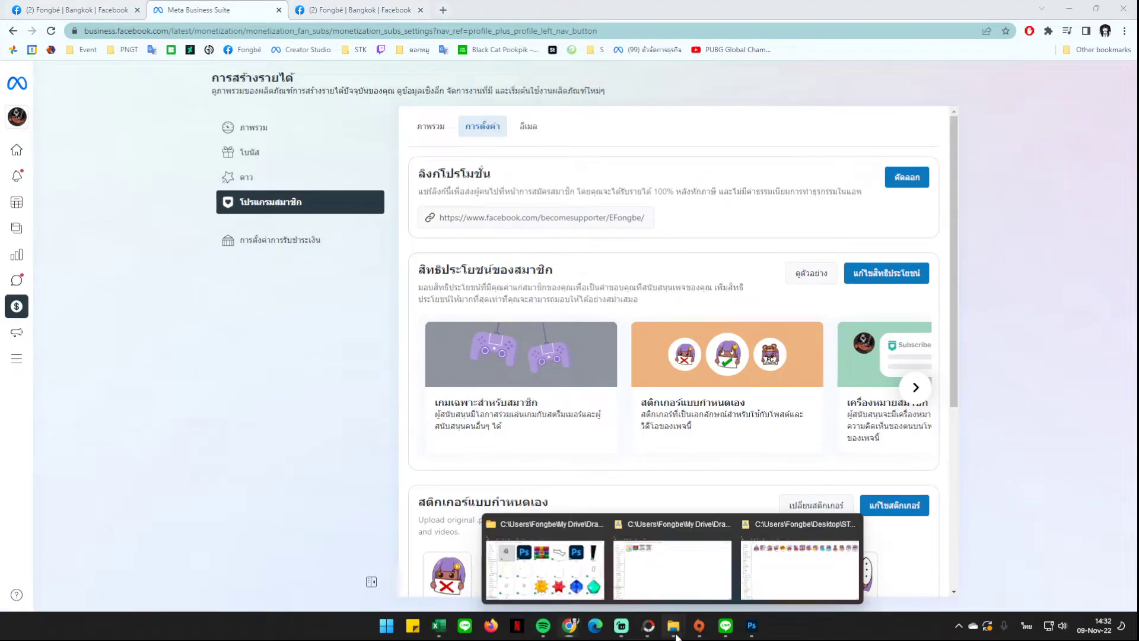
click(801, 564)
click(138, 124)
right_click(138, 124)
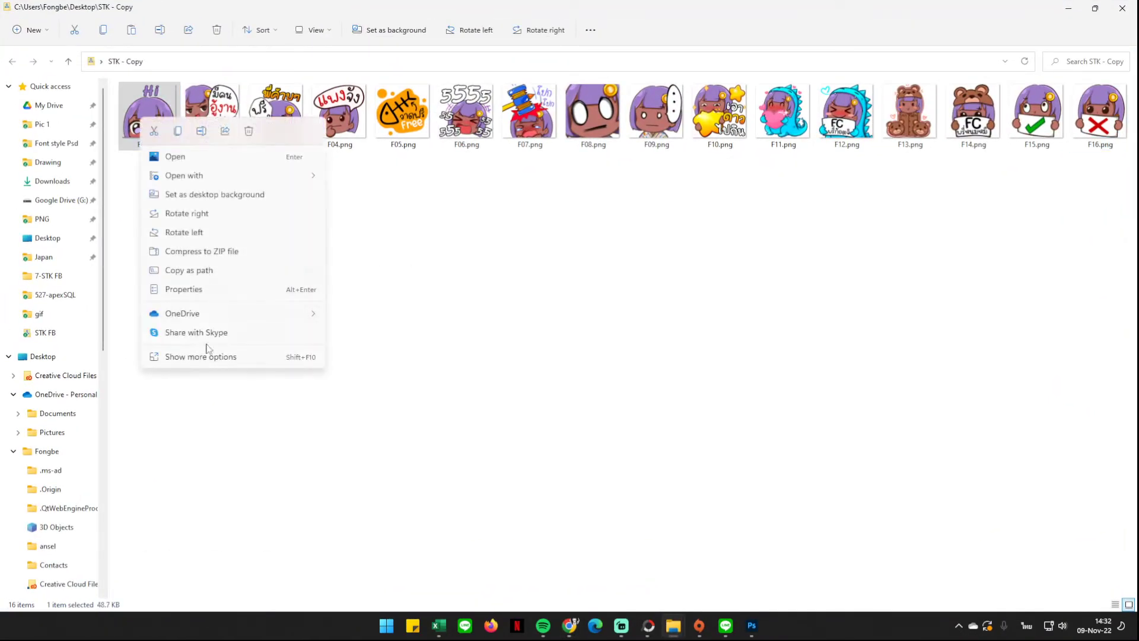
click(205, 356)
click(267, 587)
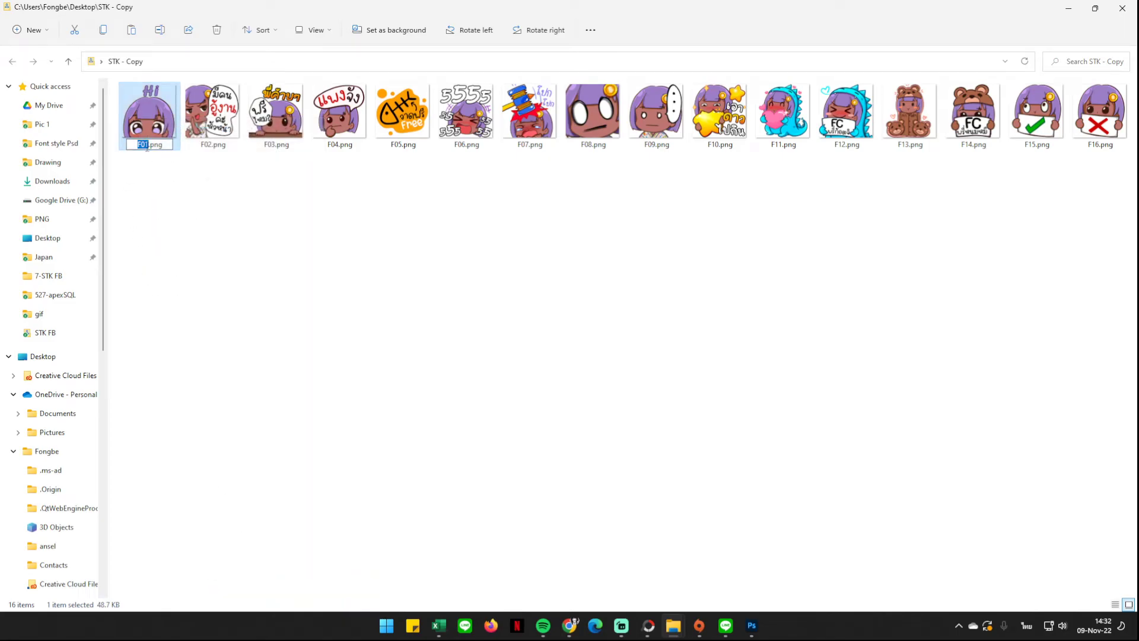
key(Return)
key(ctrl+c)
key(ctrl+v)
Step: Rename the copy of F01.png as F17.png
key(Menu)
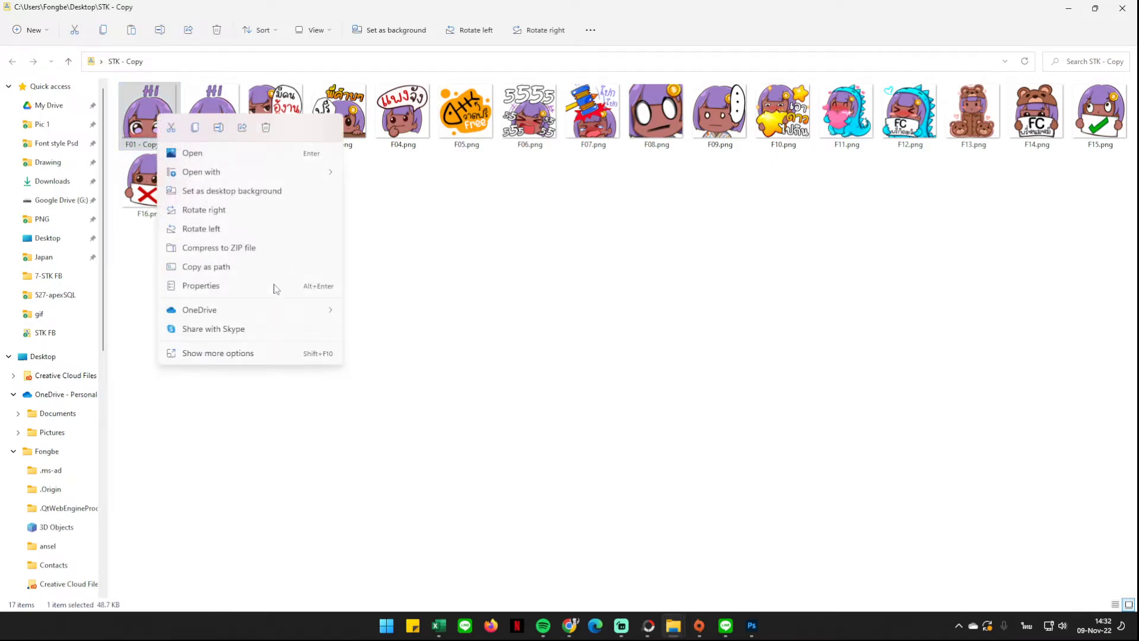
click(255, 354)
click(310, 589)
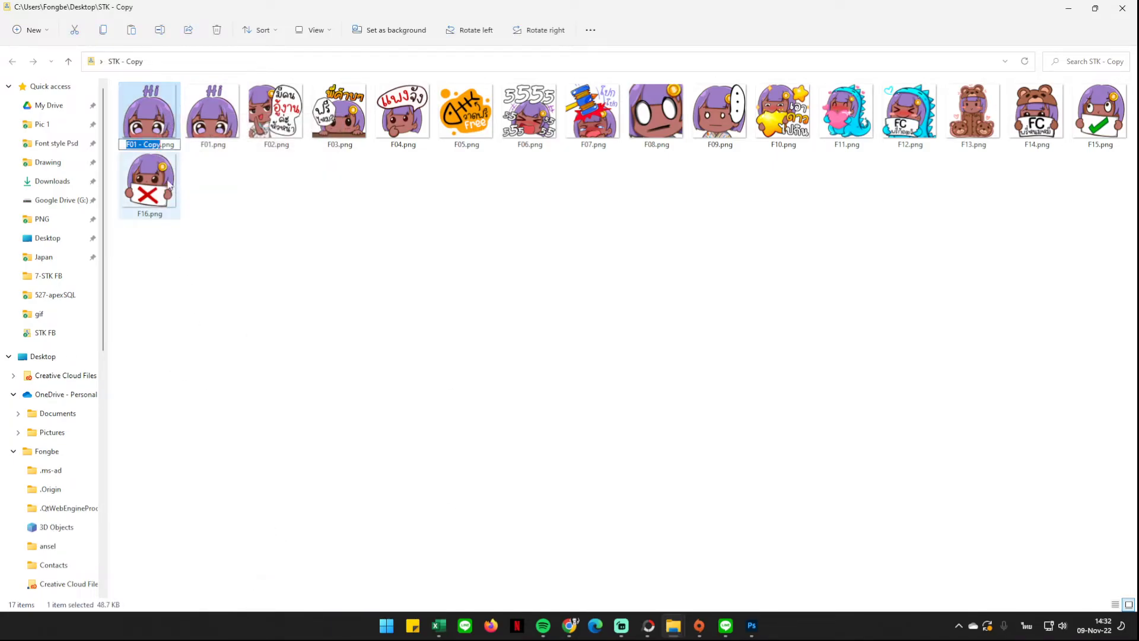
click(160, 144)
drag(160, 144, 139, 145)
text(17)
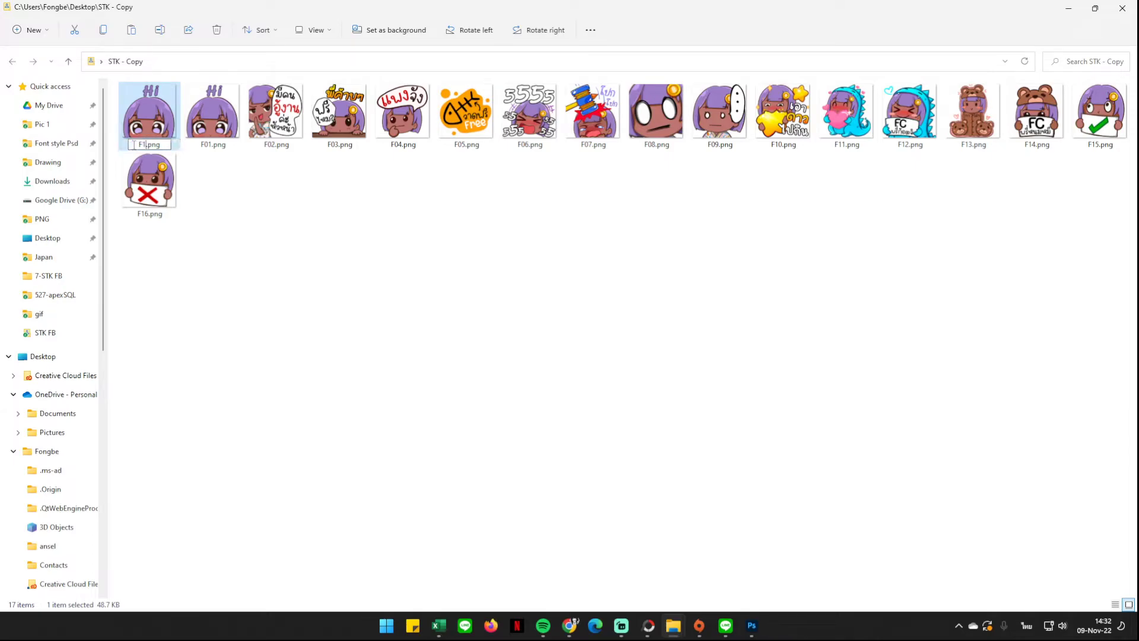
click(233, 216)
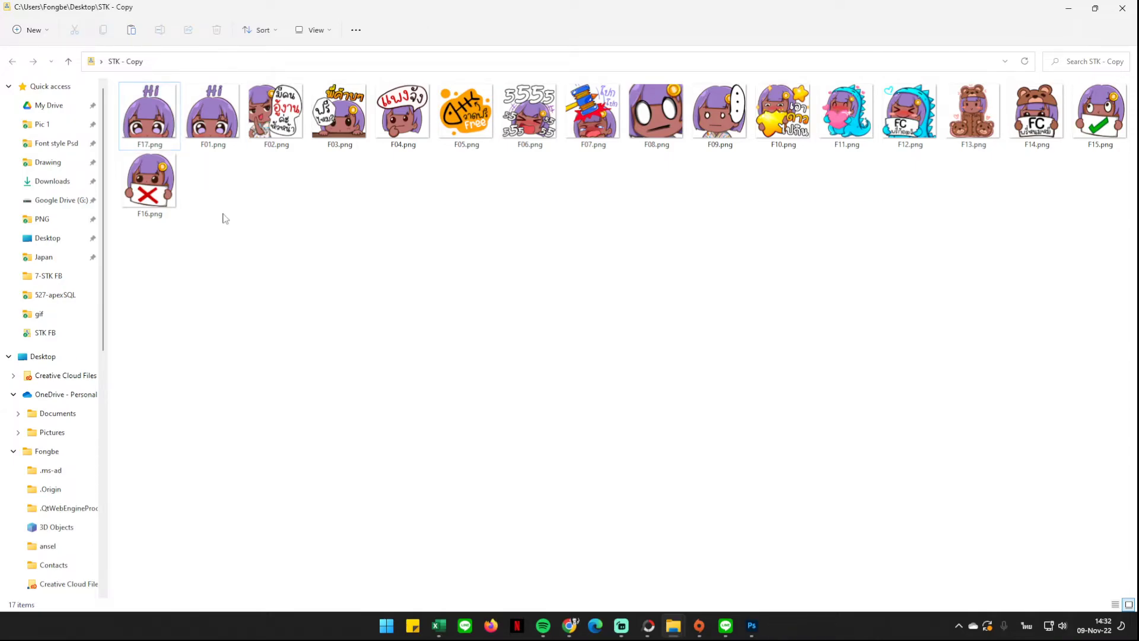
Step: Duplicate the file F16.png within the same folder
click(146, 189)
right_click(143, 195)
key(Escape)
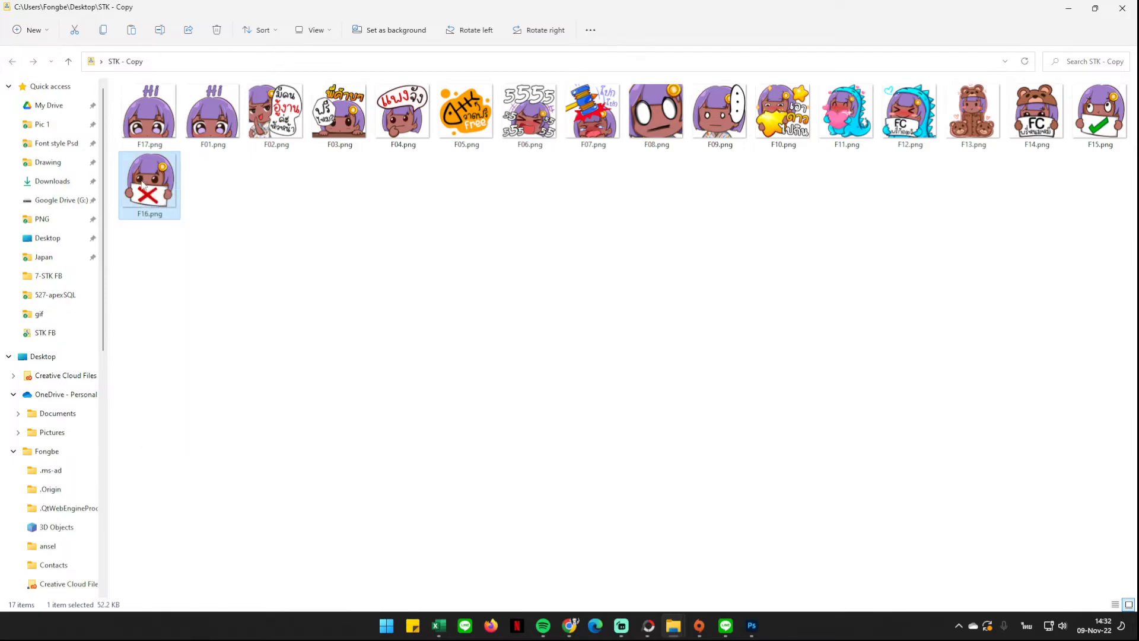
key(ctrl+v)
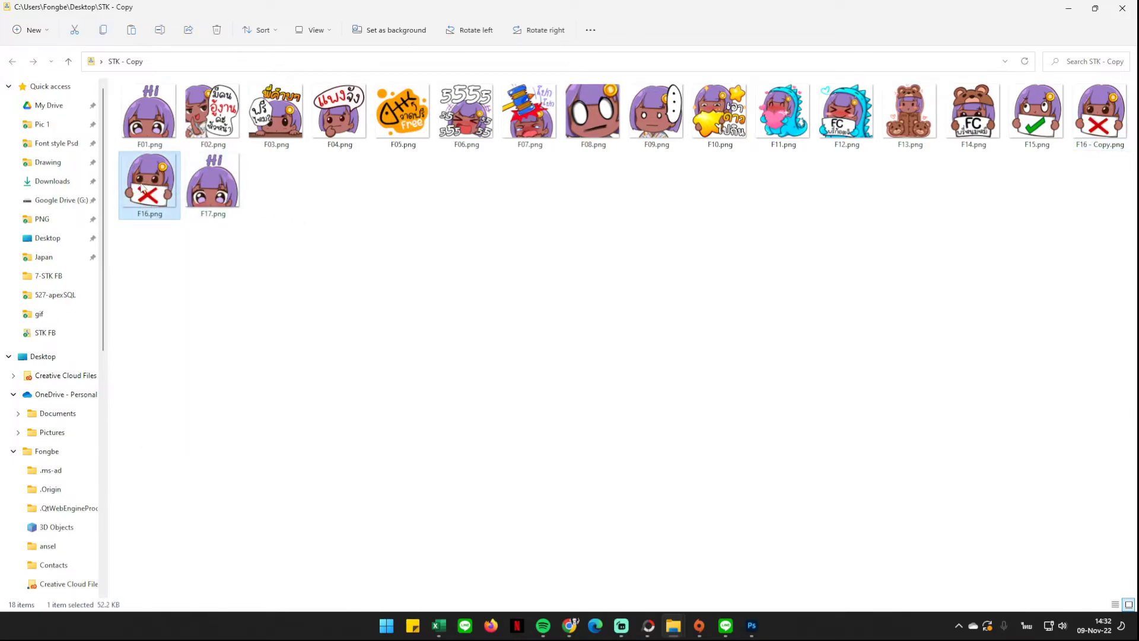
right_click(143, 189)
Step: Rename the copy of F16.png as F18.png
click(1099, 113)
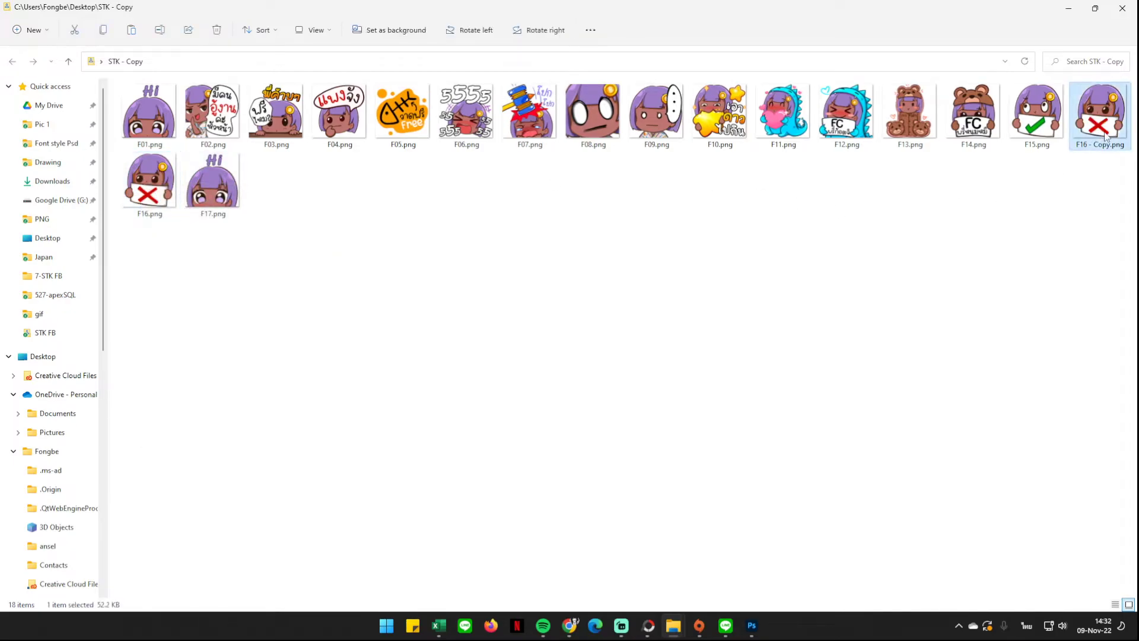
right_click(1099, 134)
click(951, 372)
click(972, 586)
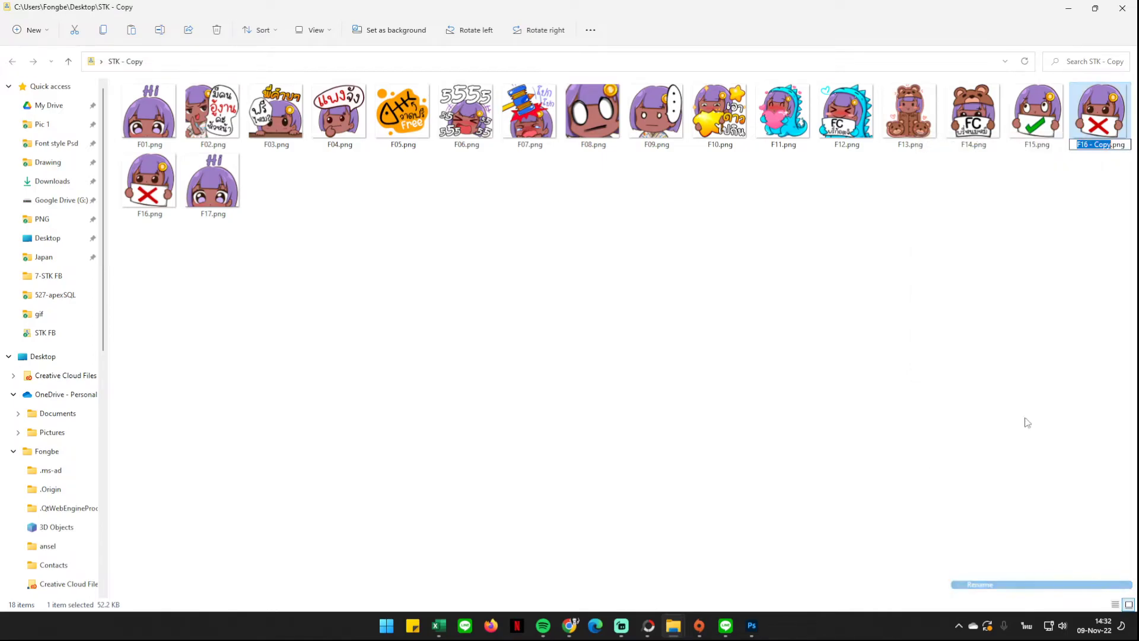
click(1109, 145)
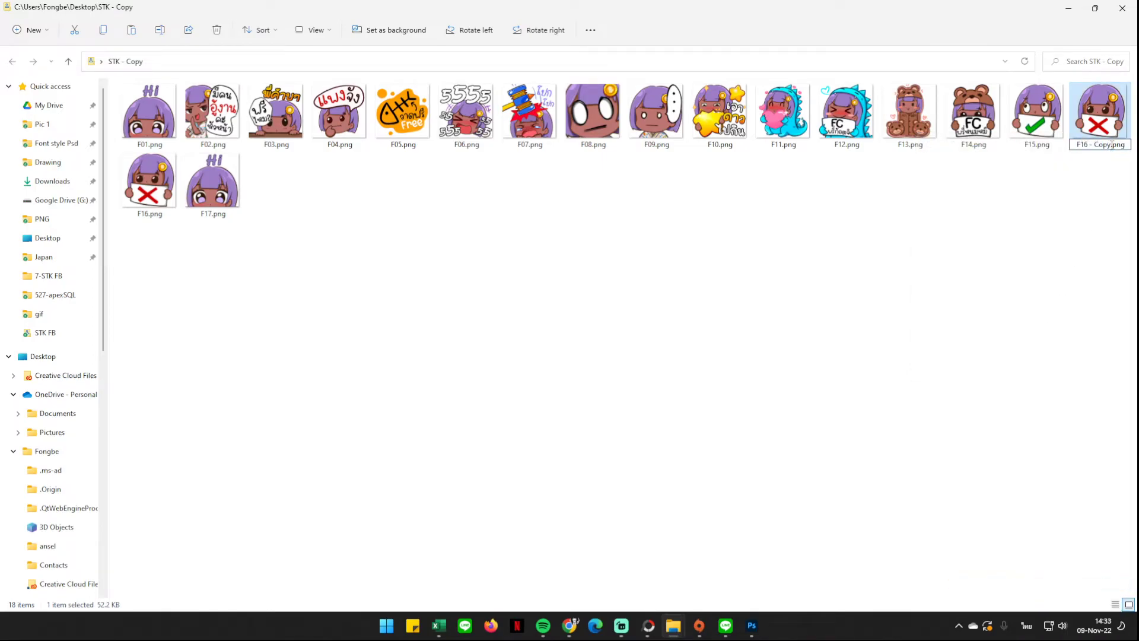
key(BackSpace)
key(BackSpace)
key(BackSpace)
key(BackSpace)
key(BackSpace)
key(BackSpace)
key(BackSpace)
key(BackSpace)
key(BackSpace)
key(BackSpace)
key(alt+shift)
text(F18)
key(Return)
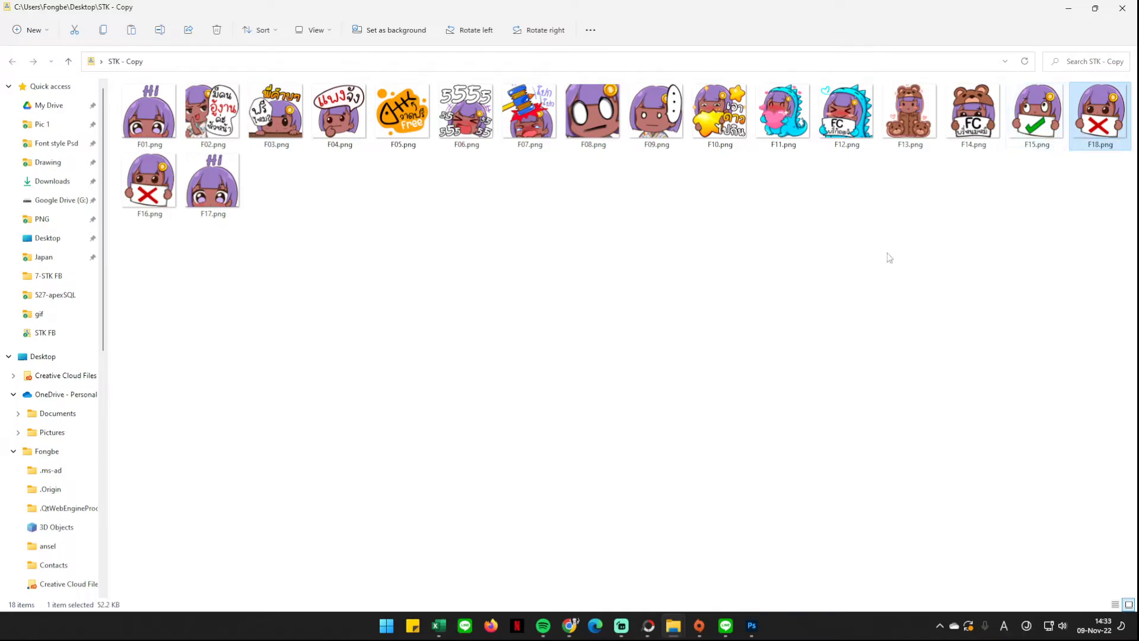
Step: Refresh the folder listing and select the file F18.png
click(867, 244)
right_click(441, 211)
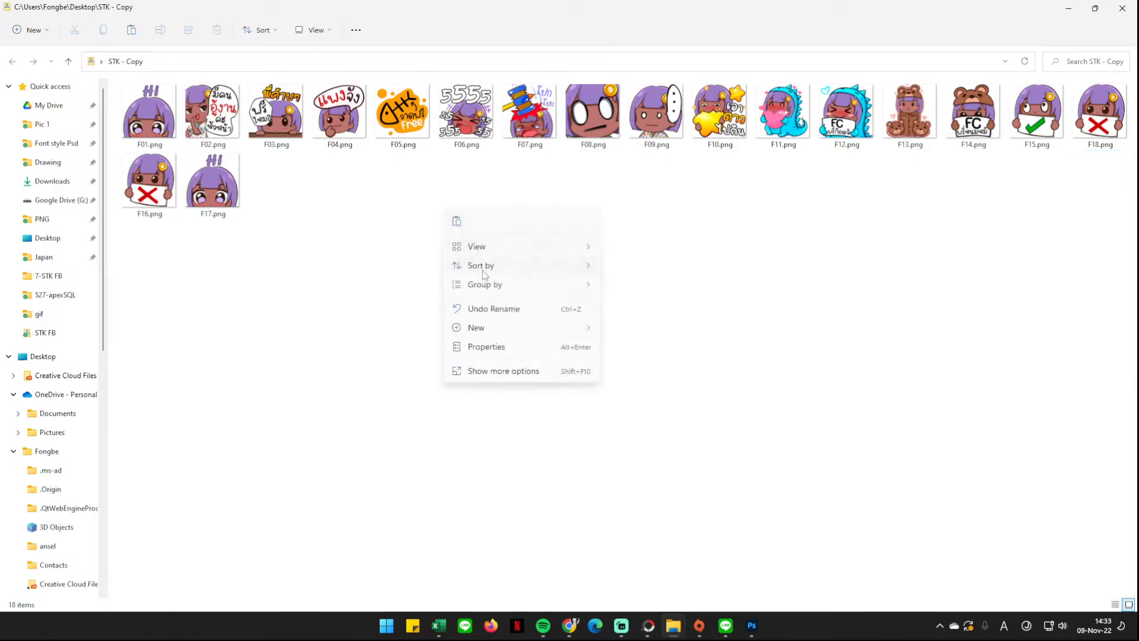
click(490, 370)
click(538, 419)
click(157, 203)
key(Right)
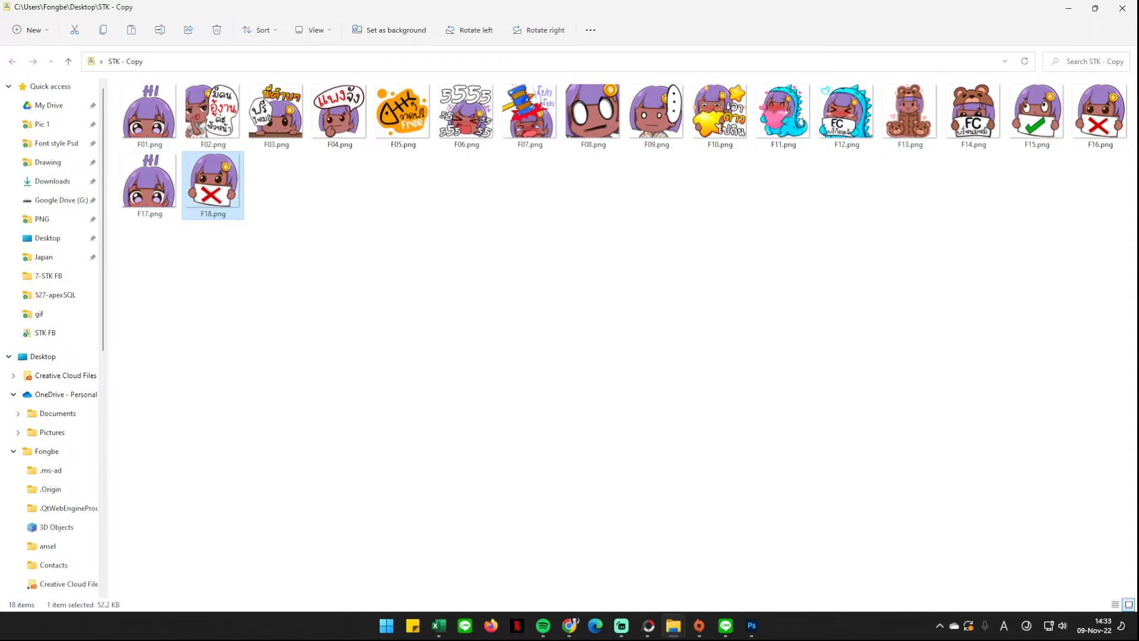
Step: Return to Meta Business Suite, replace the custom sticker F16 with the file F17.png and submit the change
click(1072, 8)
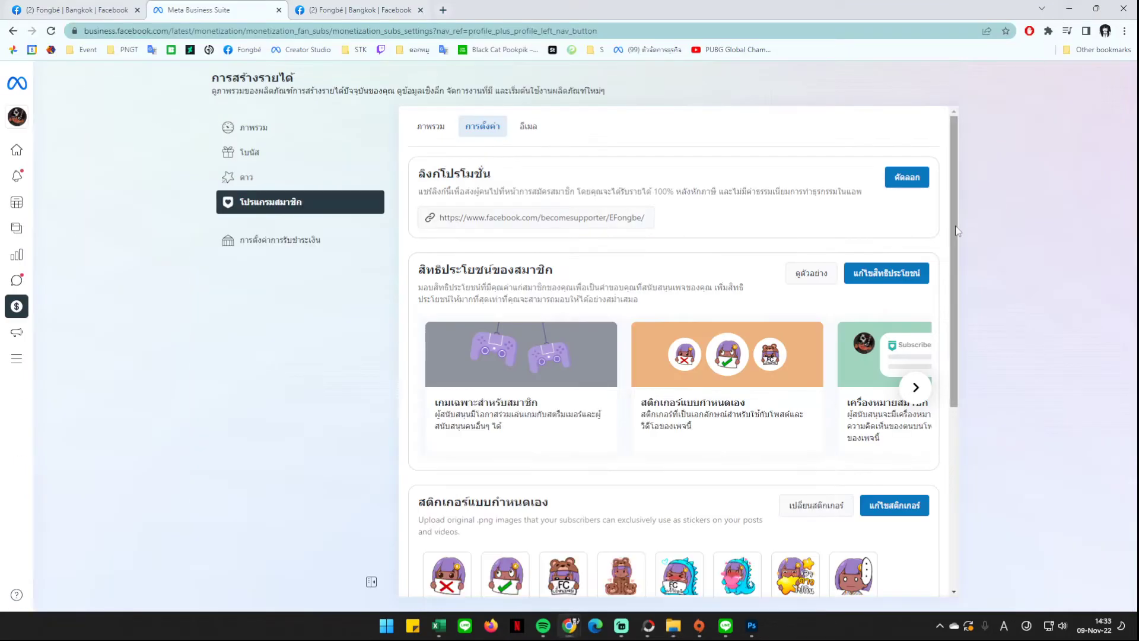
click(895, 502)
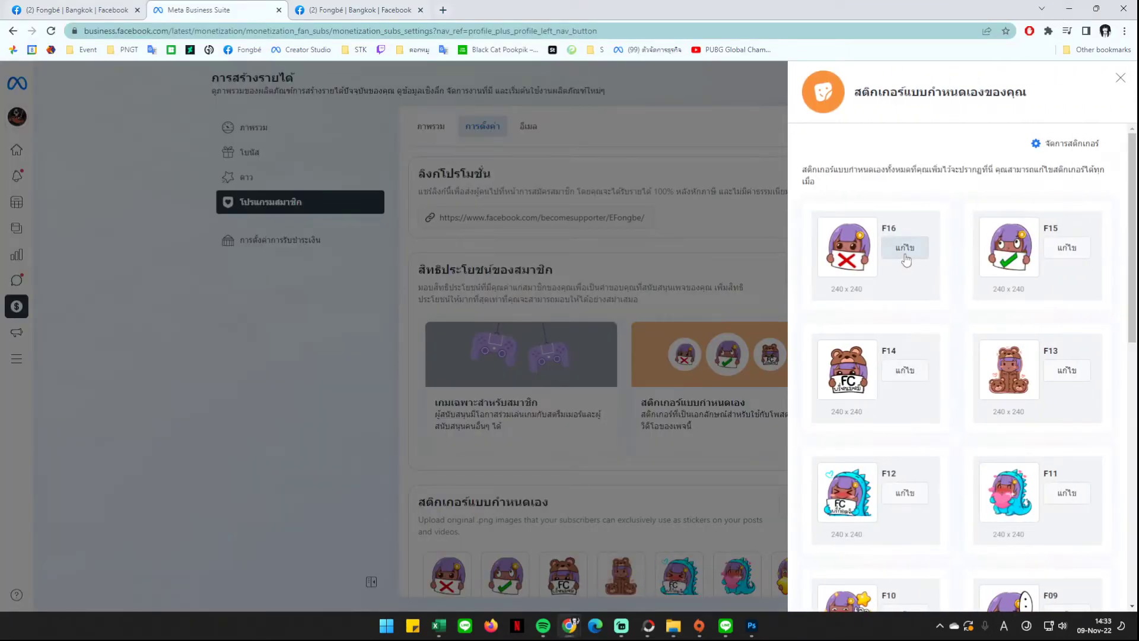
click(906, 256)
click(855, 437)
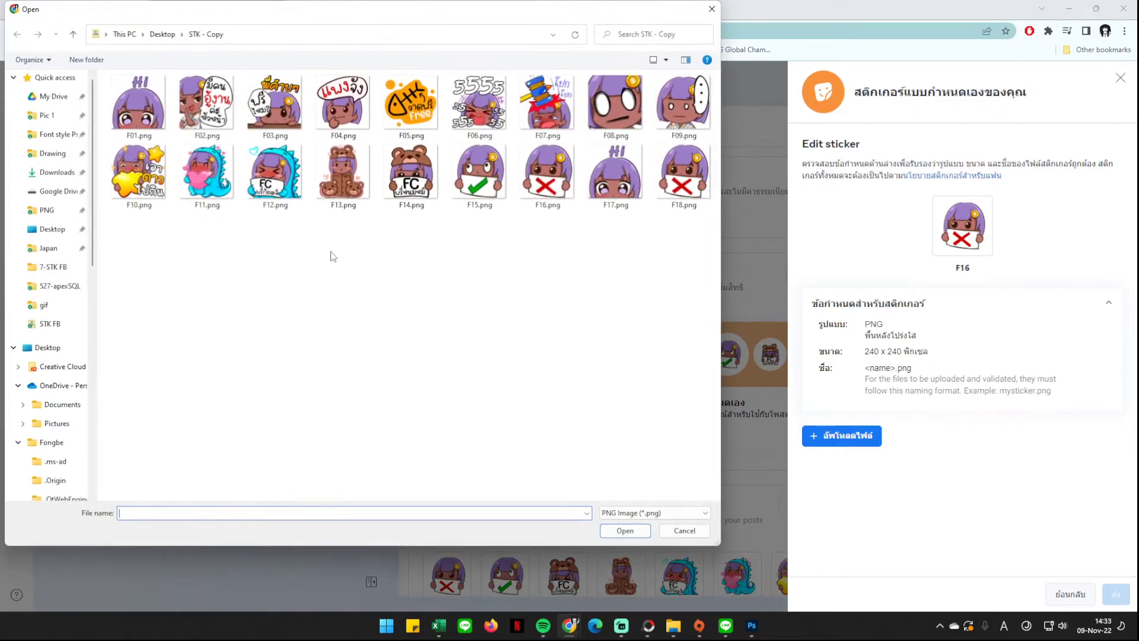
click(625, 187)
click(624, 530)
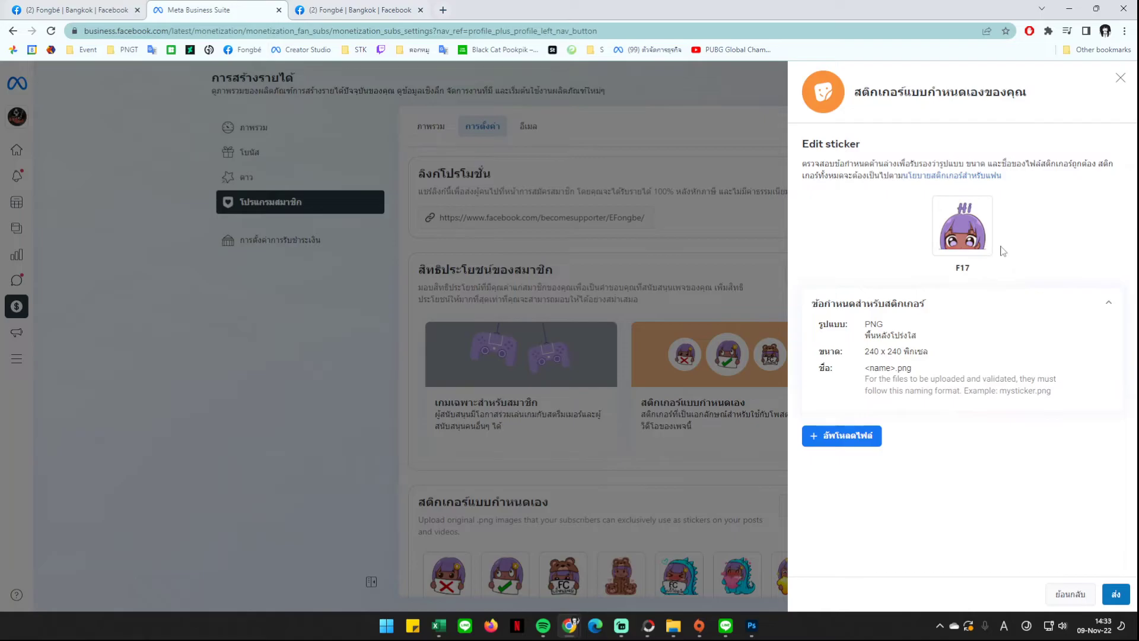
click(1116, 593)
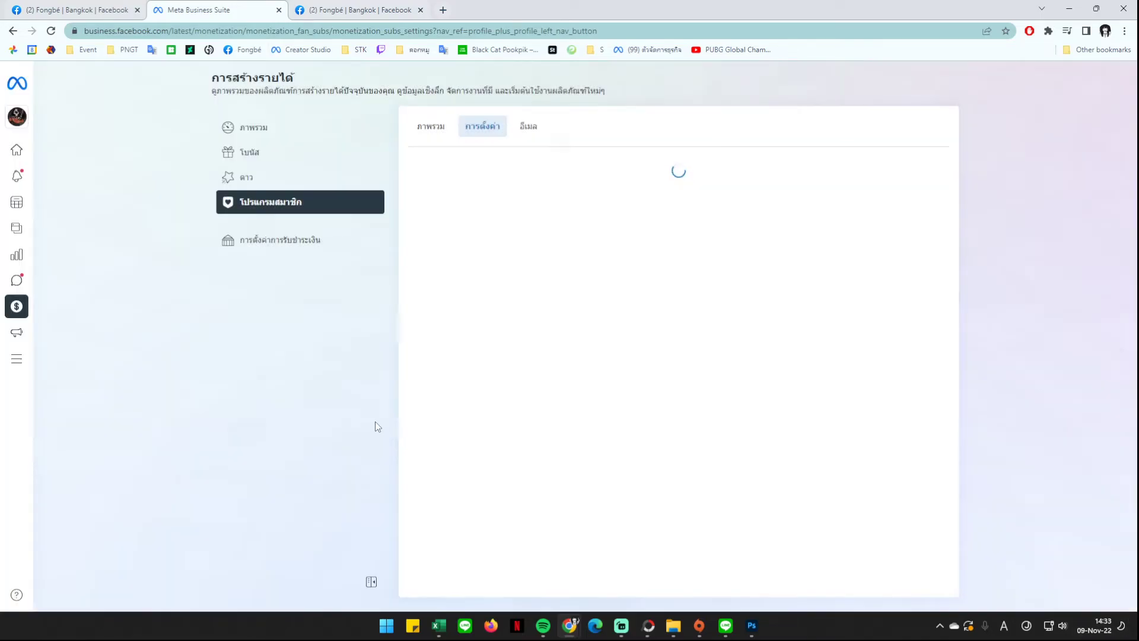
Step: Replace the custom sticker F01 with the file F18.png, submit it and check the custom stickers section
scroll(771, 415, down, 4)
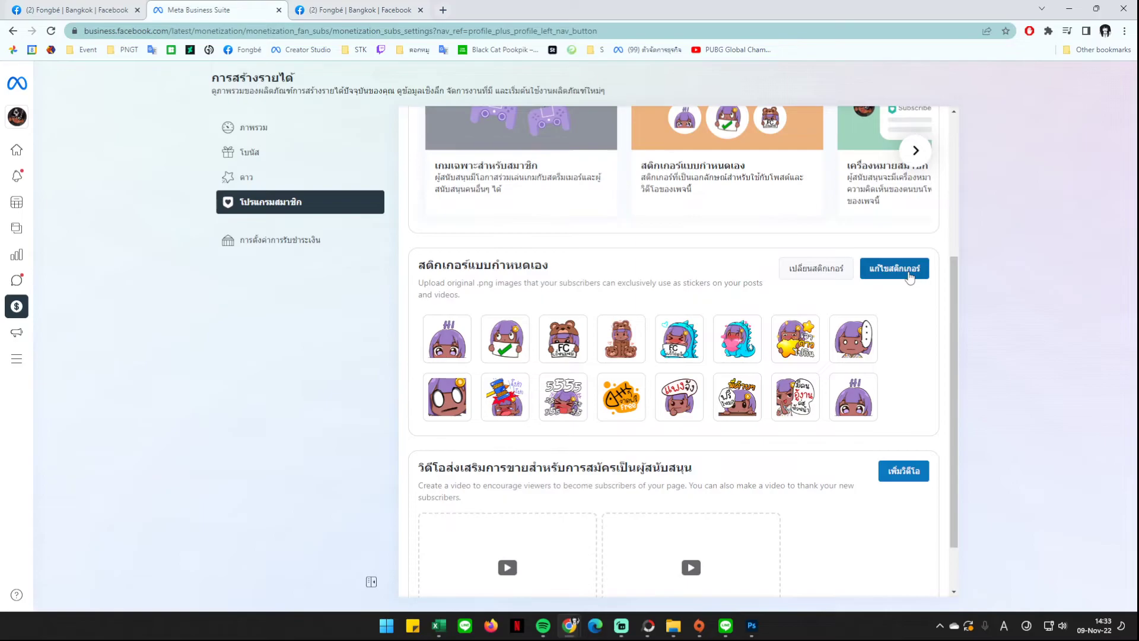
click(909, 277)
scroll(935, 453, down, 10)
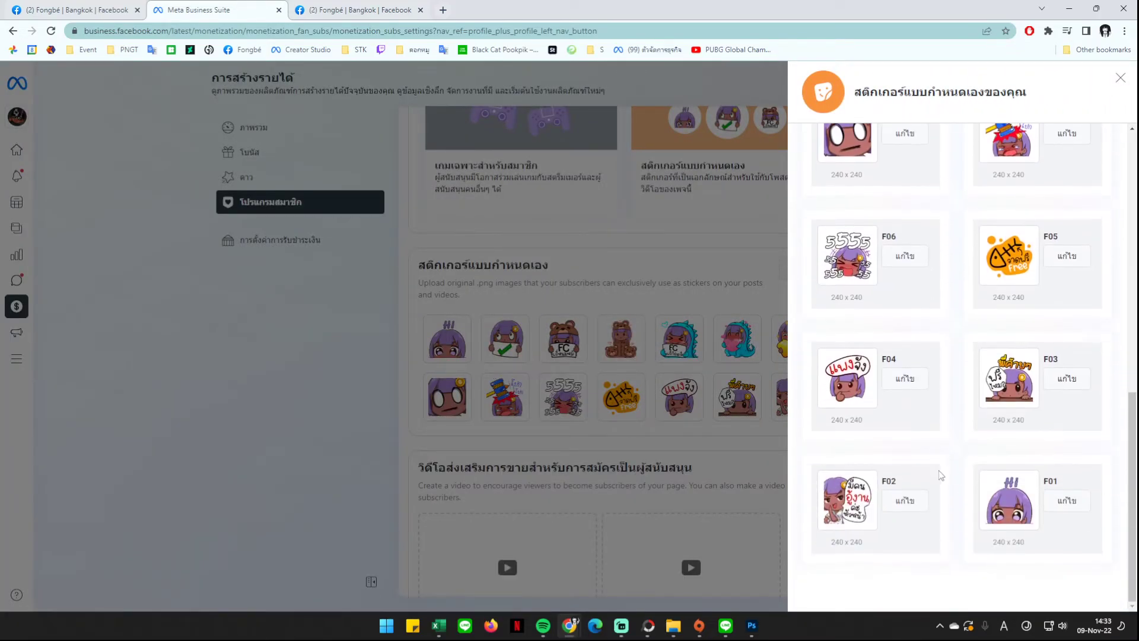
click(1068, 504)
click(852, 442)
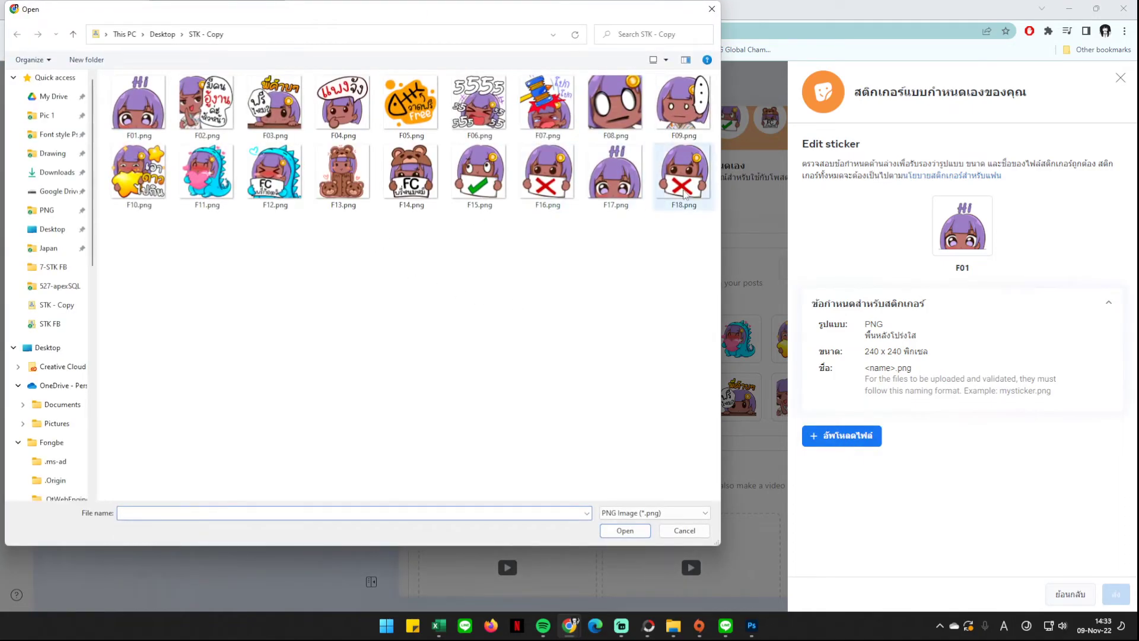
click(683, 178)
click(625, 531)
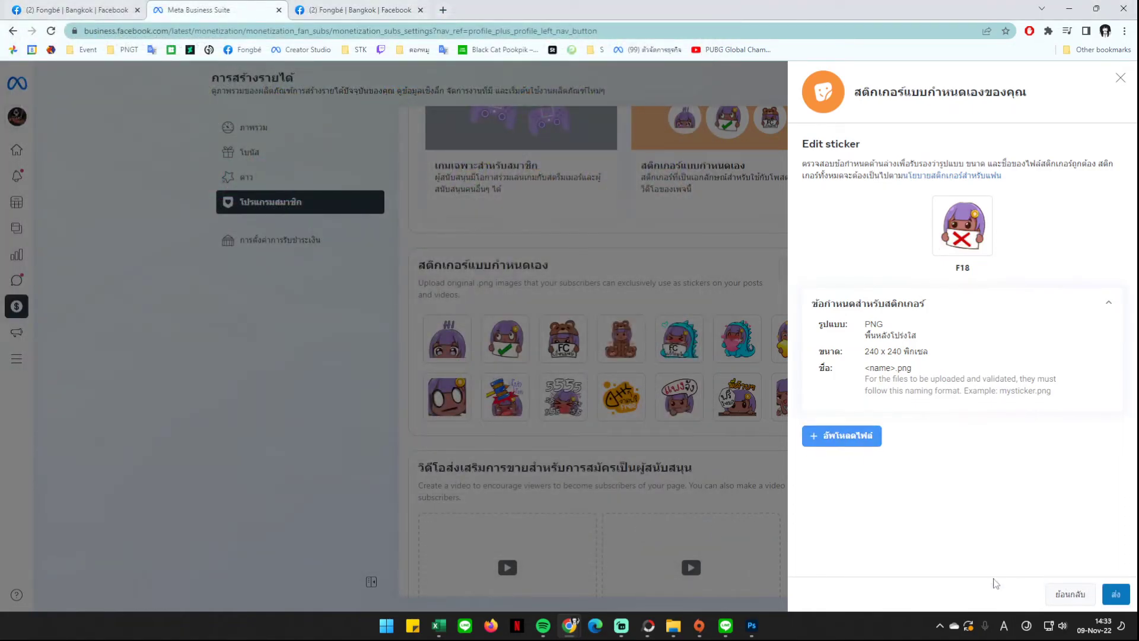
click(350, 315)
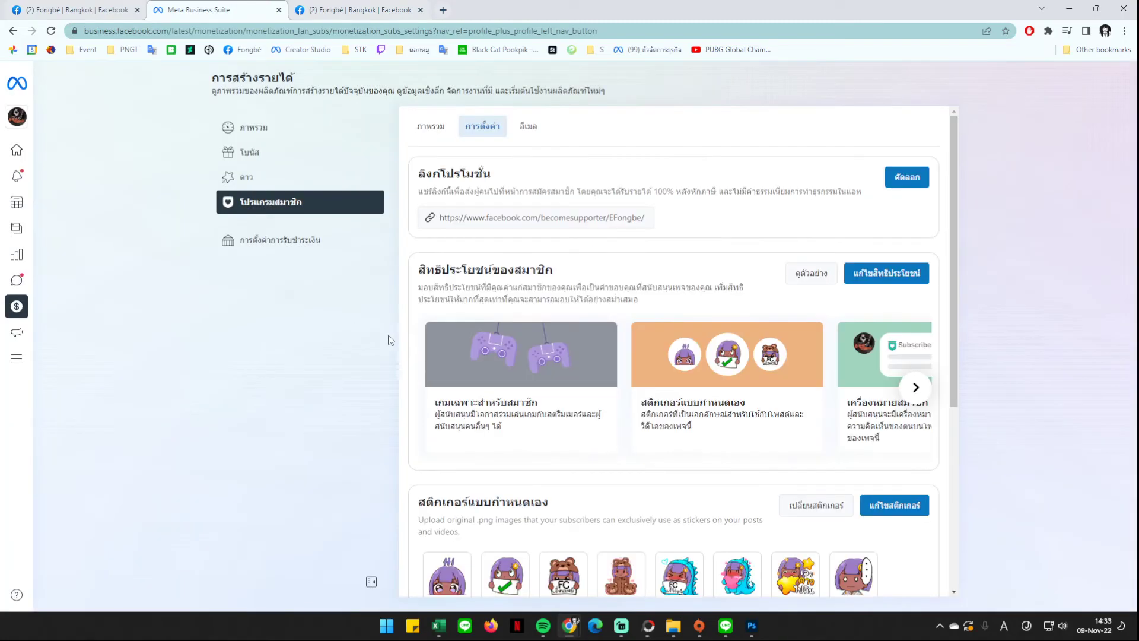
scroll(537, 440, down, 4)
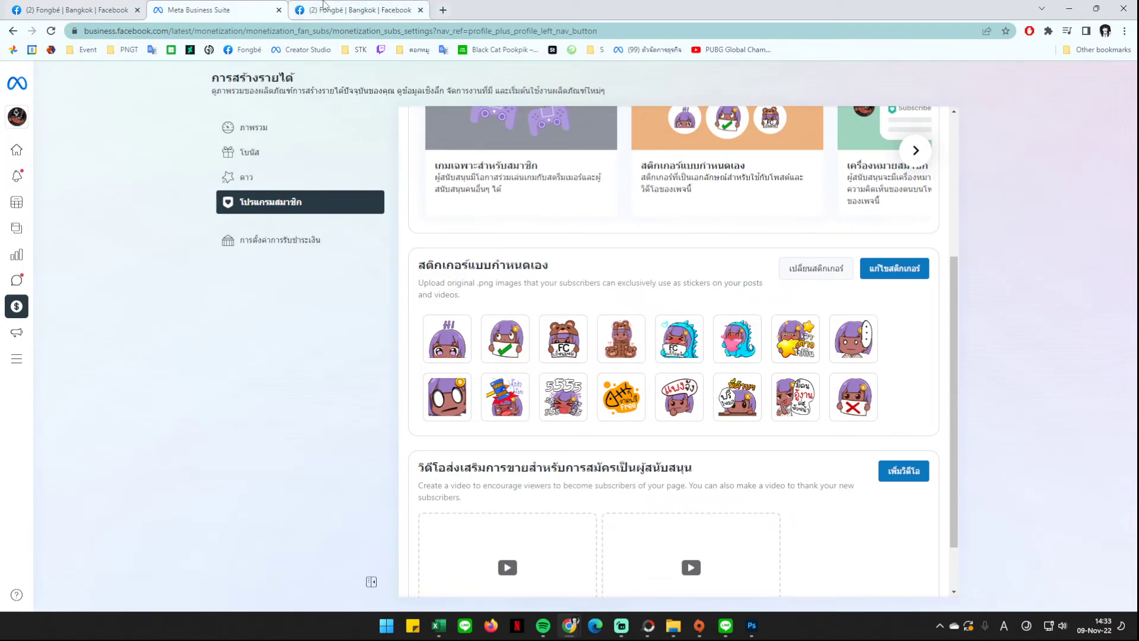
Step: Switch to the Facebook page tab, reload it and comment on the post with the purple-haired HI sticker
click(356, 9)
click(53, 31)
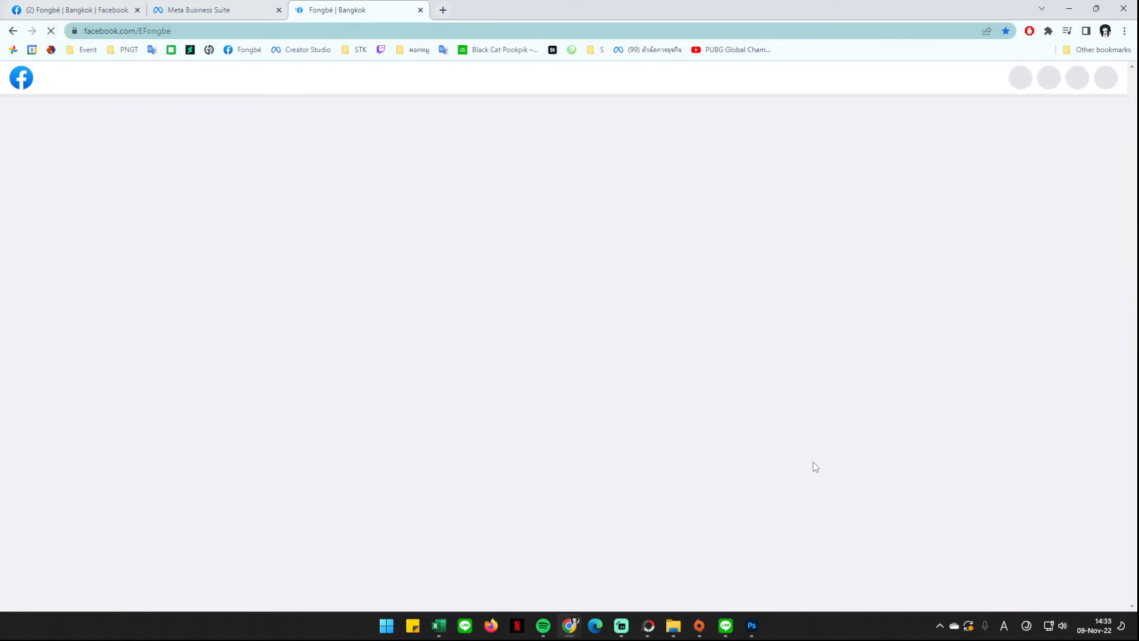
scroll(853, 417, down, 10)
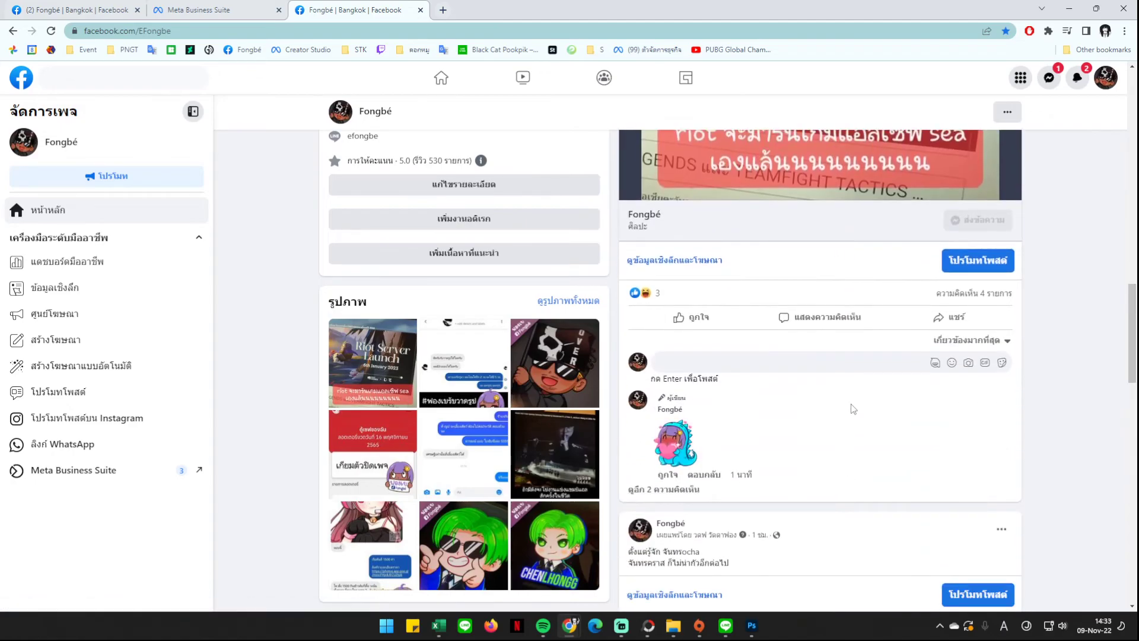
click(1001, 361)
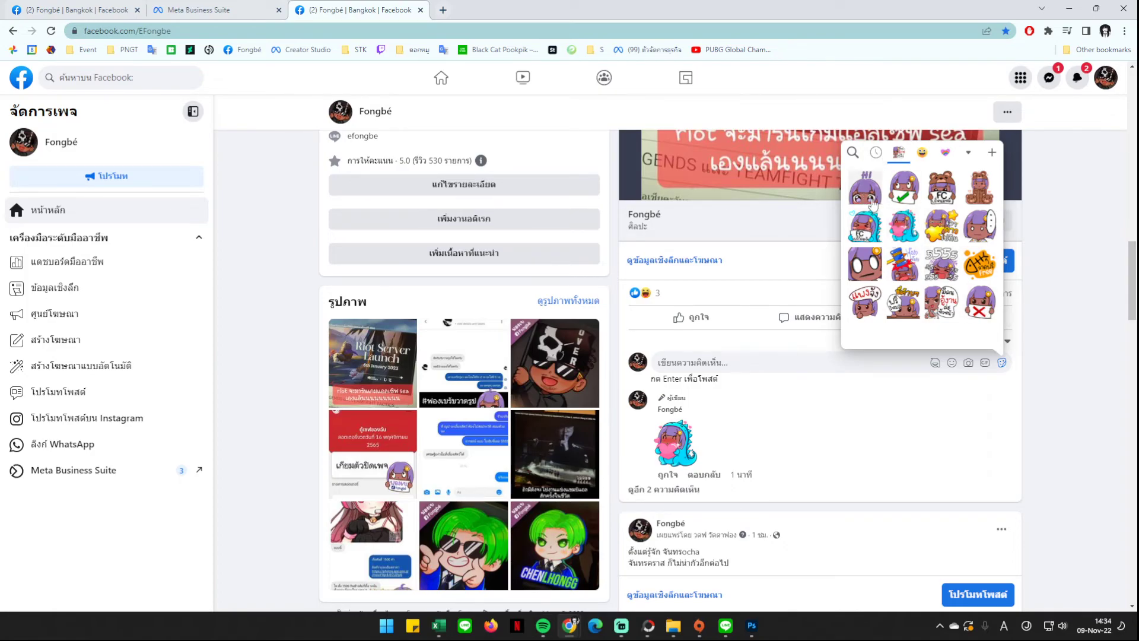
click(872, 204)
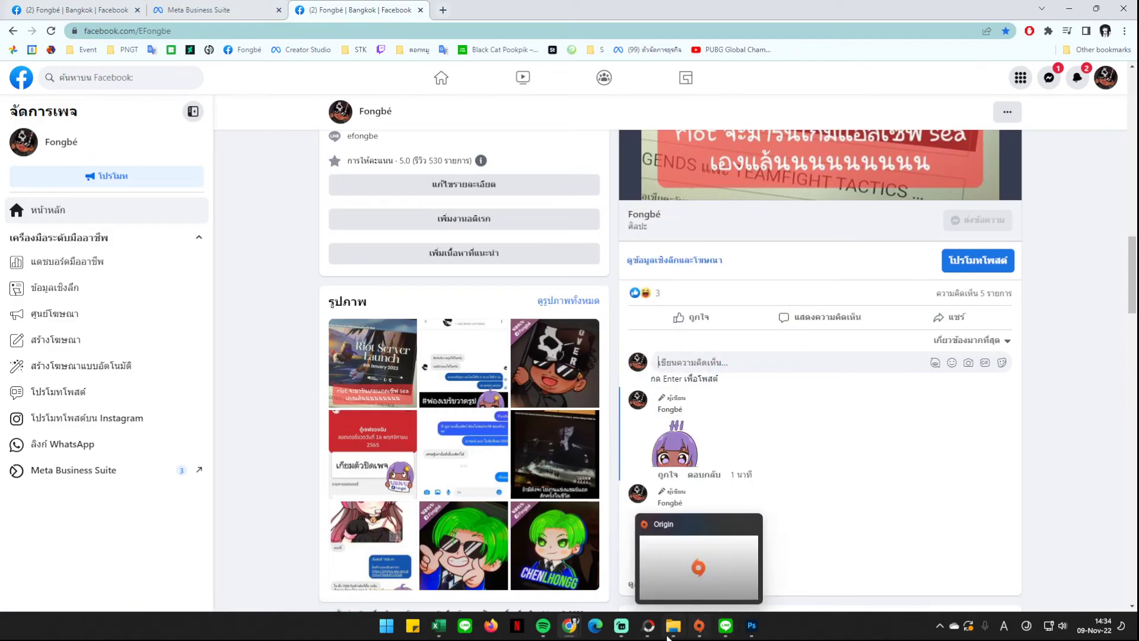
Step: Return to the custom stickers section in Meta Business Suite
click(621, 625)
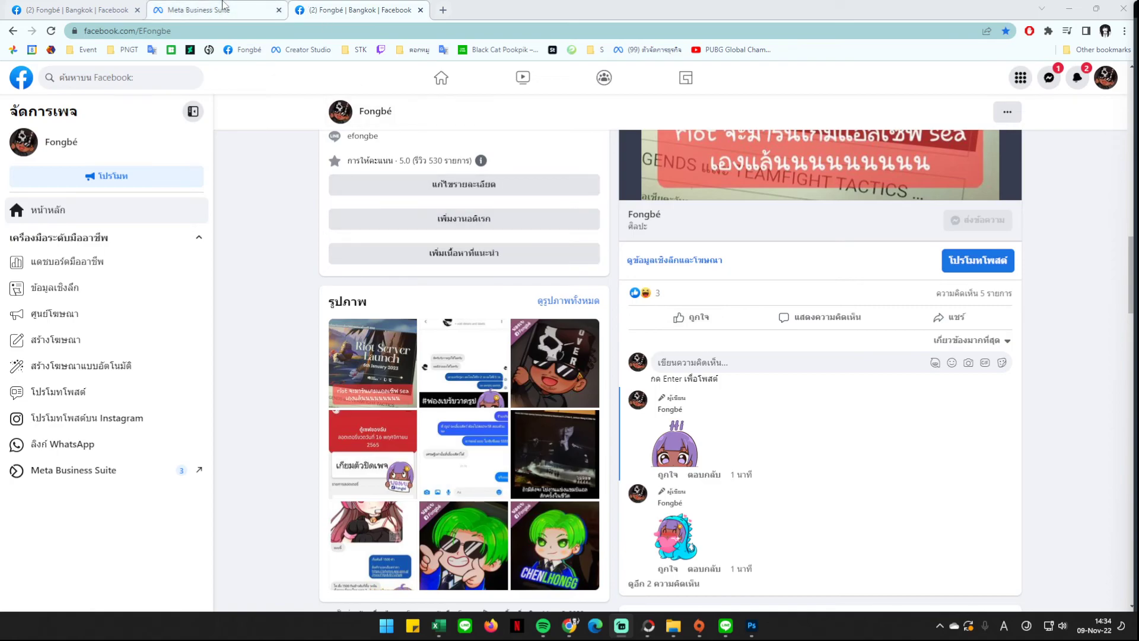
click(234, 9)
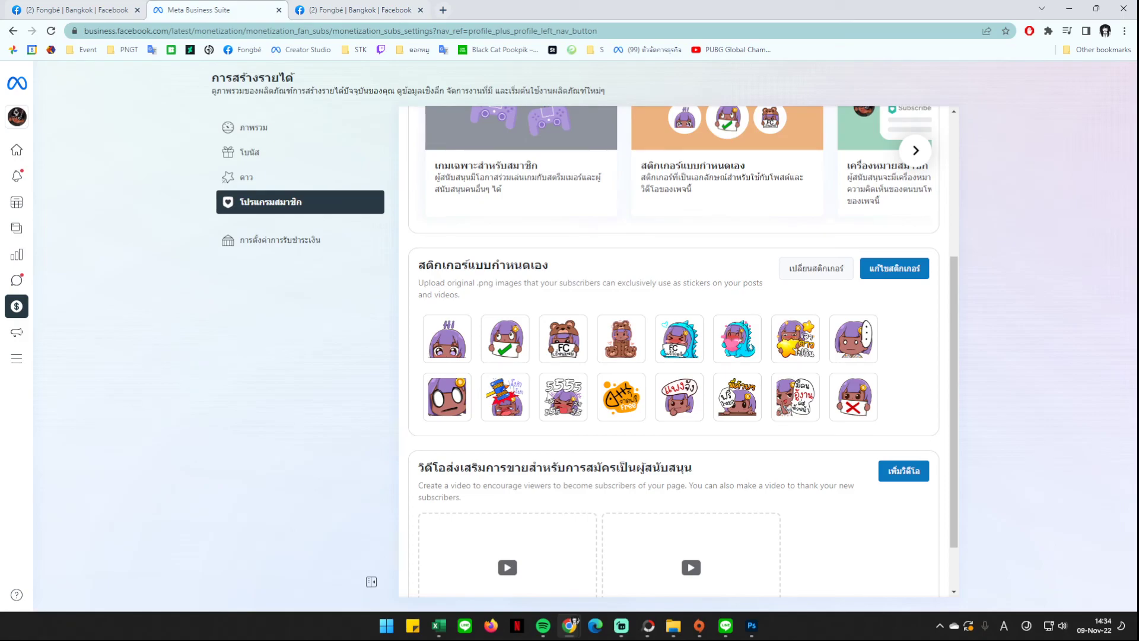
scroll(656, 423, up, 2)
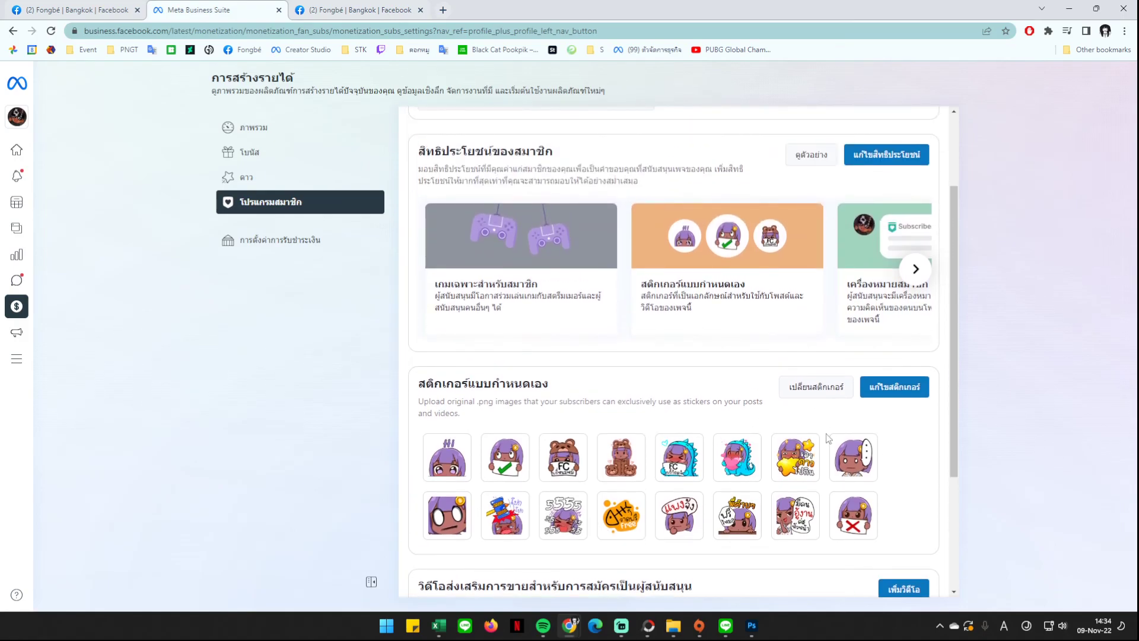